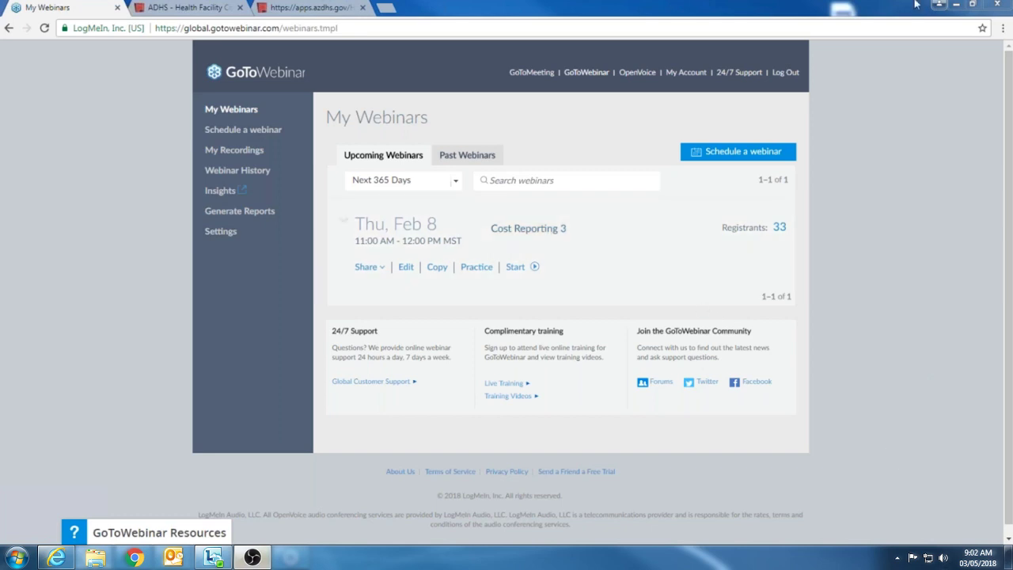
# Step: Switch to the ADHS Health Facility Cost Reporting tab and scroll through the facility-type reporting cards
pyautogui.click(188, 11)
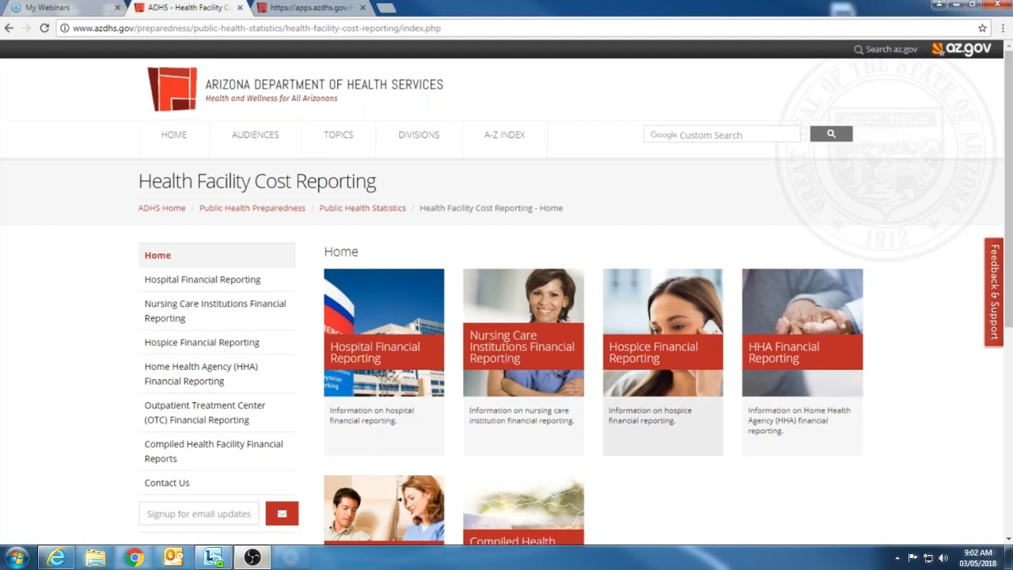
pyautogui.scroll(-1, 645, 406)
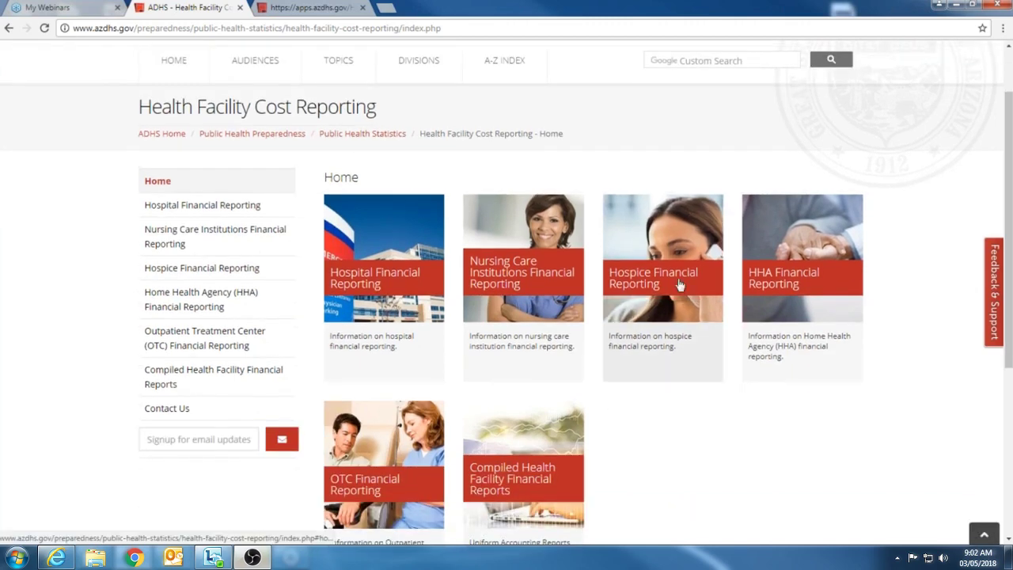
# Step: Read through the Hospice Financial Reporting instructions, then launch the public cost reporting application
pyautogui.click(680, 285)
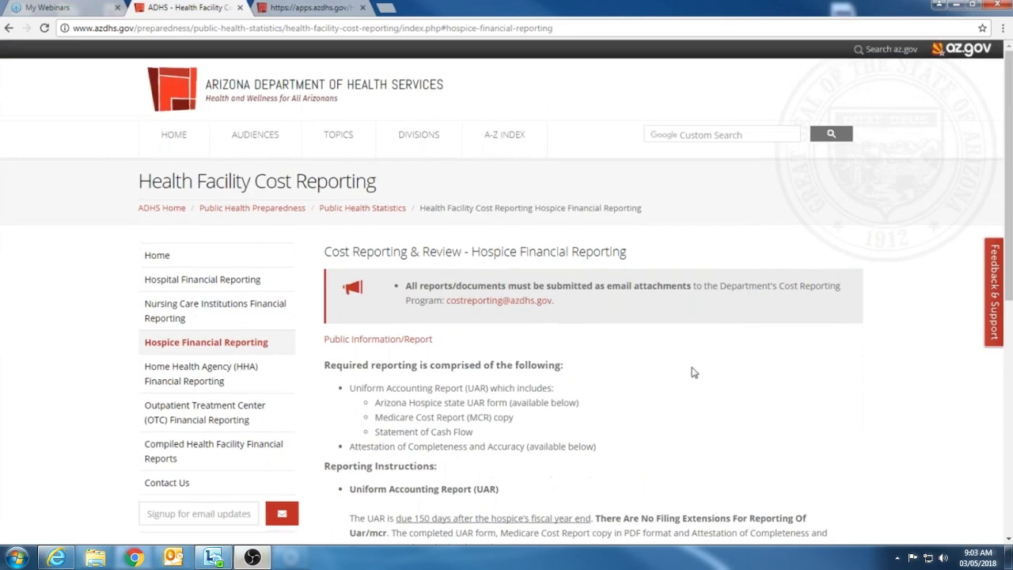
pyautogui.scroll(-2, 290, 131)
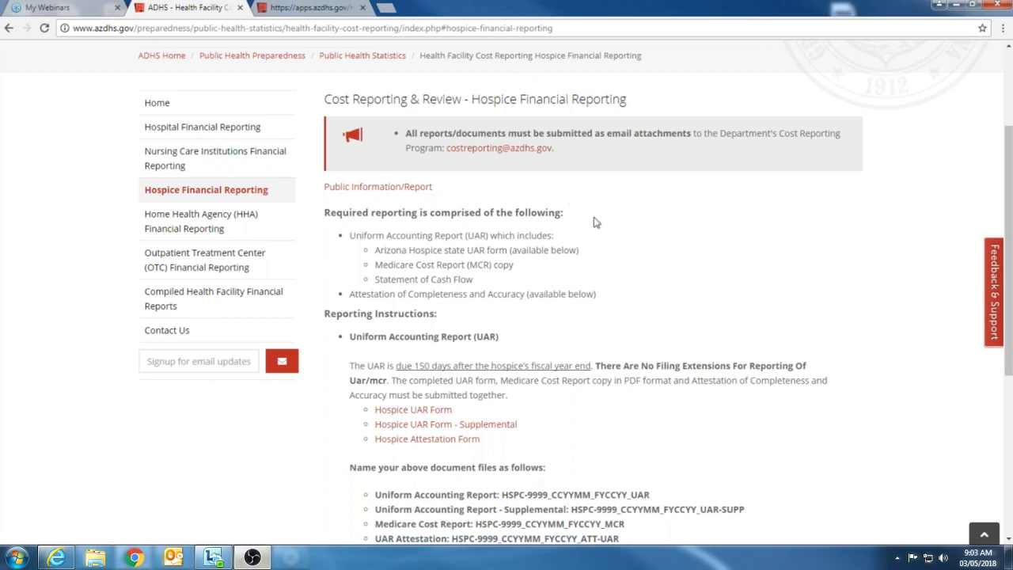
pyautogui.scroll(-1, 595, 221)
pyautogui.scroll(-2, 595, 220)
pyautogui.scroll(5, 446, 342)
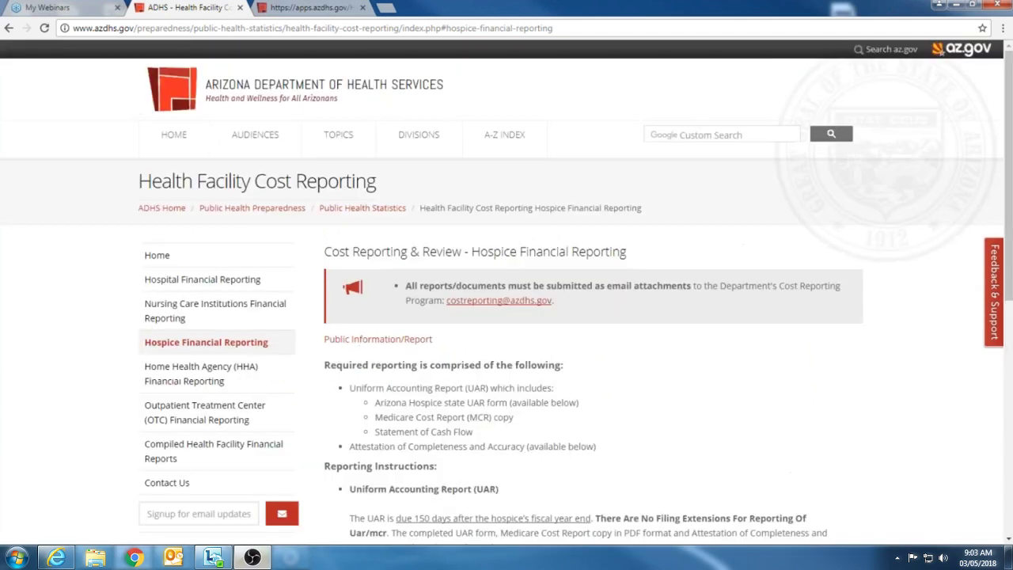
pyautogui.scroll(-2, 439, 209)
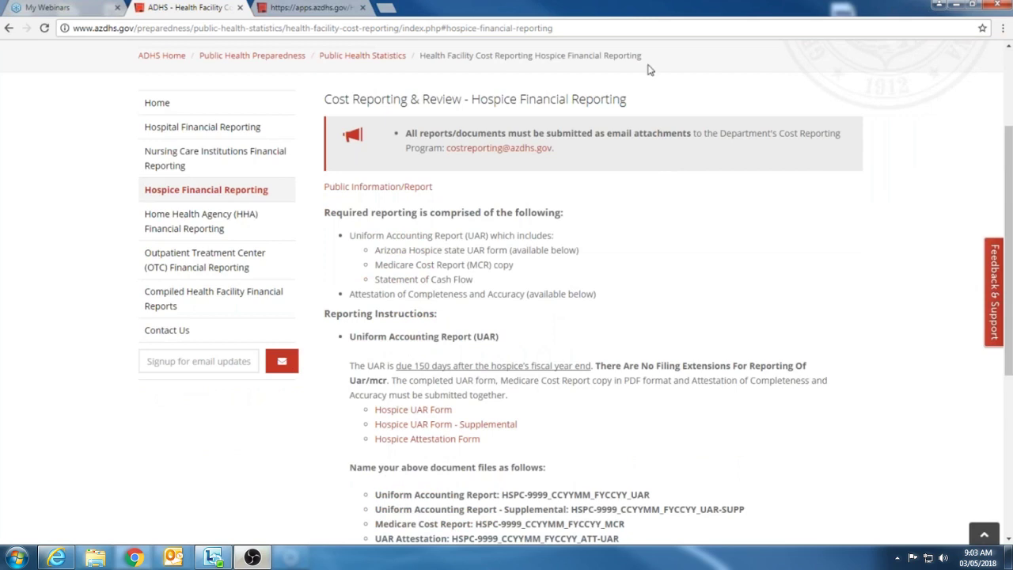
pyautogui.click(404, 190)
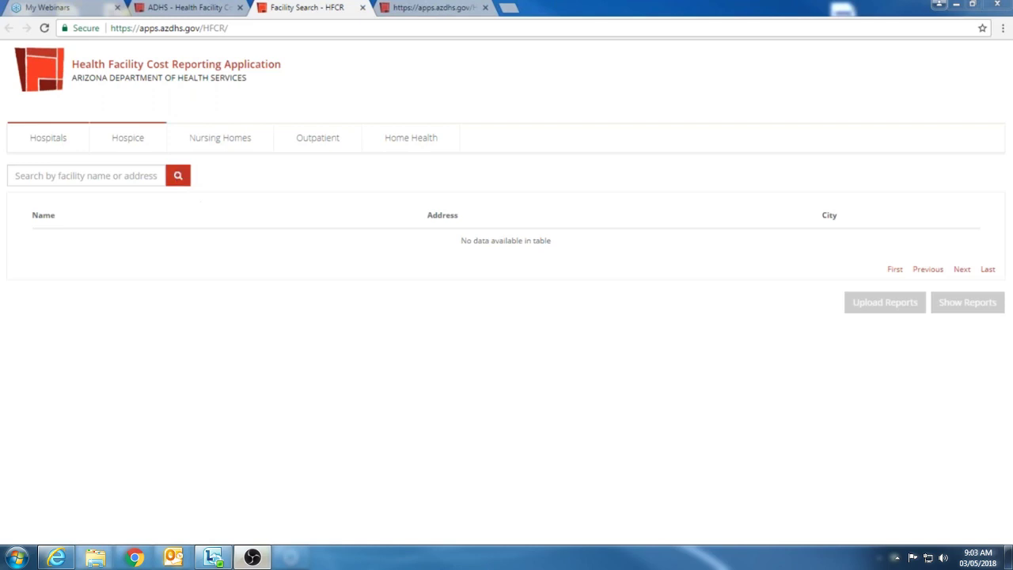
# Step: List all hospice facilities with an empty search and page through the results to page 4
pyautogui.click(139, 143)
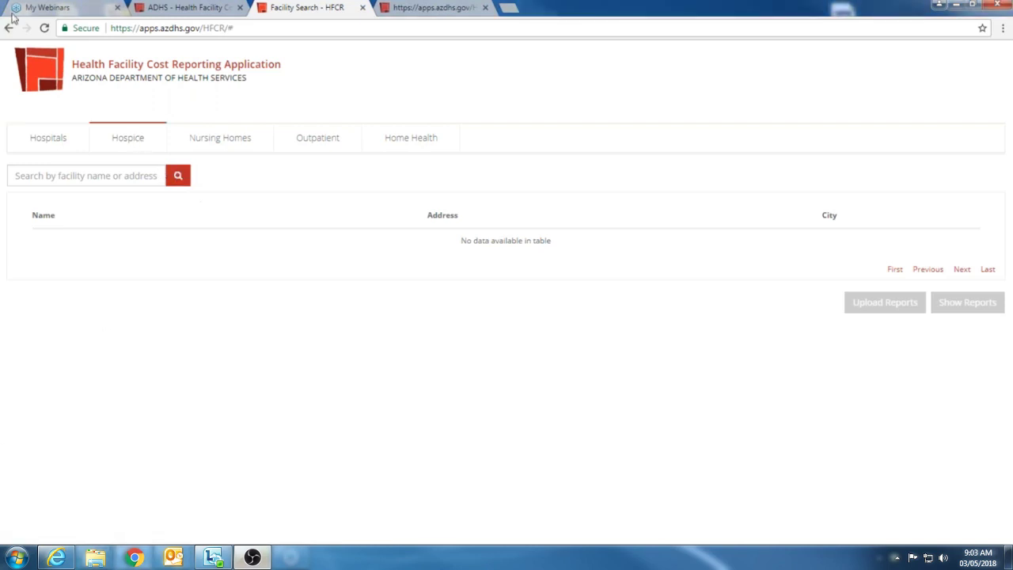
pyautogui.click(87, 176)
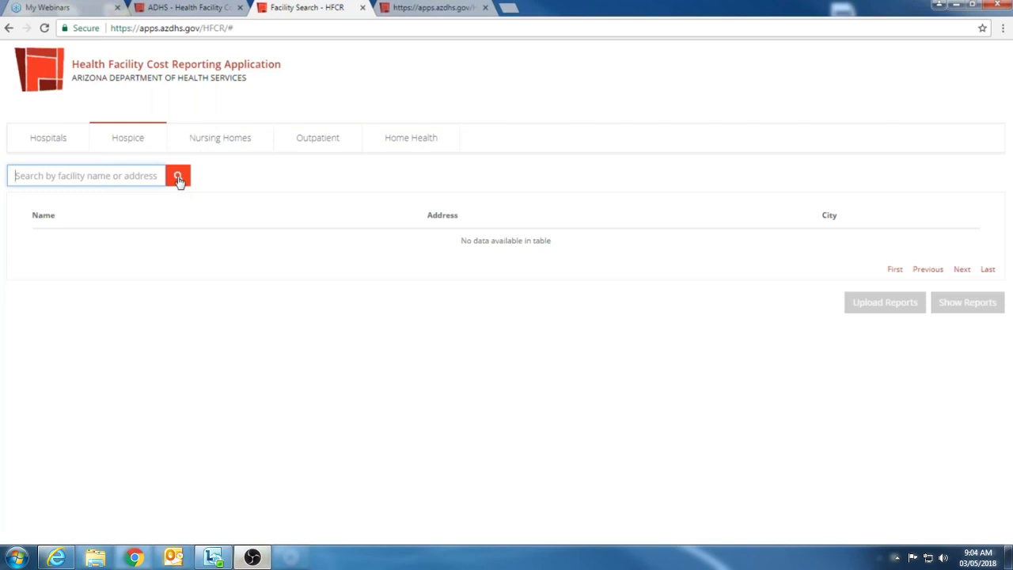
pyautogui.click(177, 180)
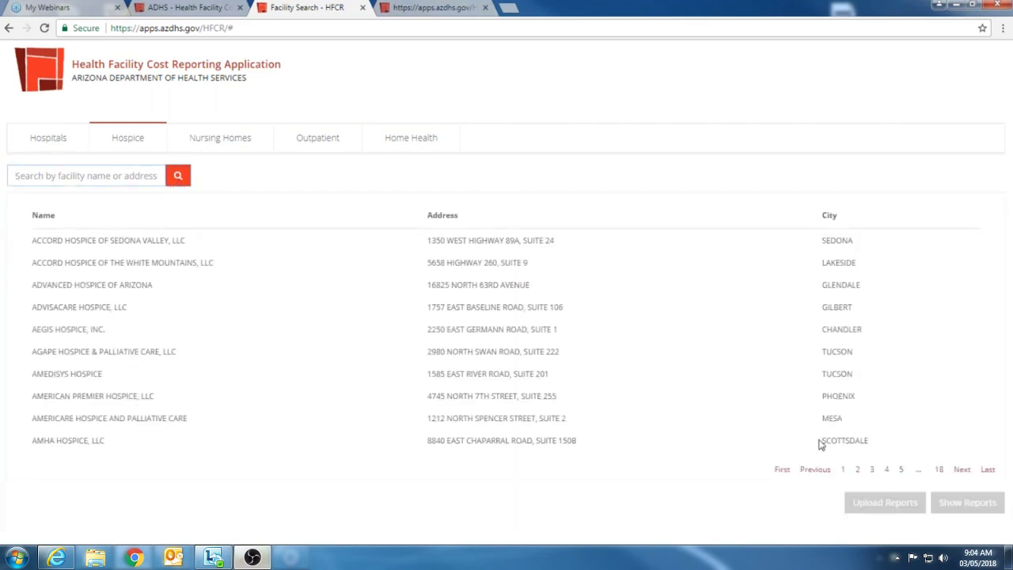
pyautogui.click(858, 470)
pyautogui.click(873, 469)
pyautogui.click(886, 470)
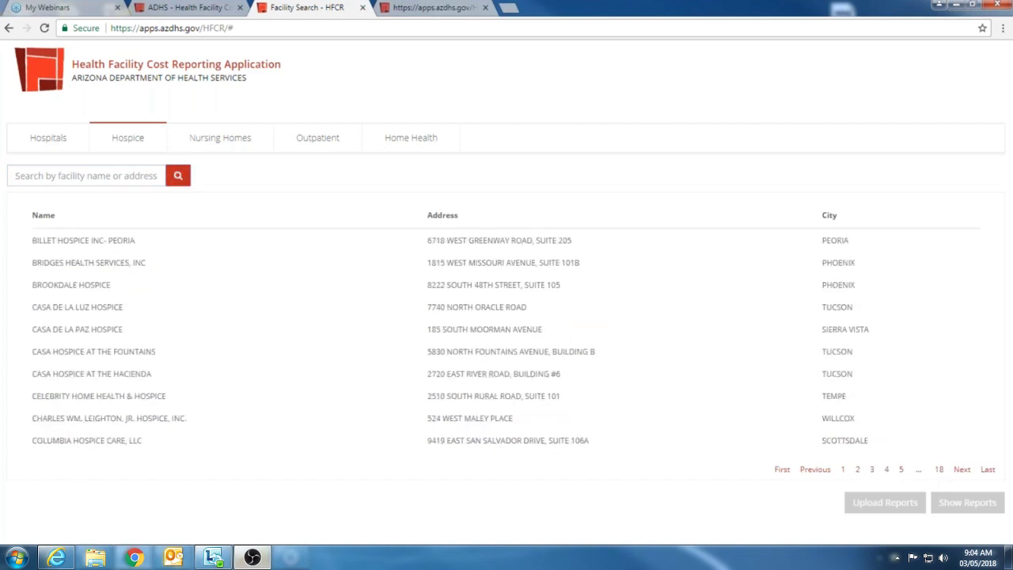
pyautogui.click(113, 175)
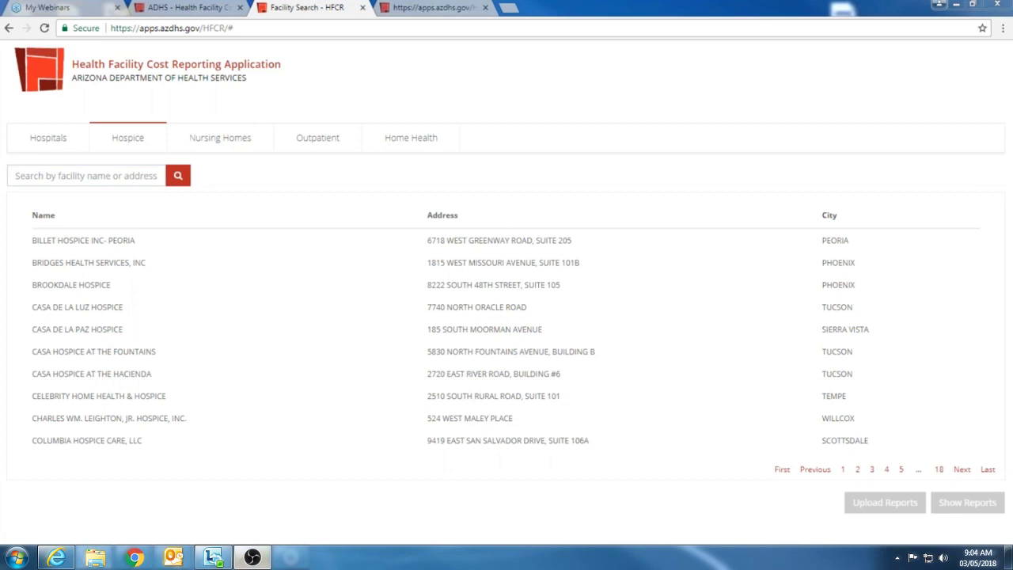
# Step: Search 'comfort care' and select COMFORT CARE HOSPICE, INC. for report upload
pyautogui.click(104, 176)
pyautogui.write('comfort ')
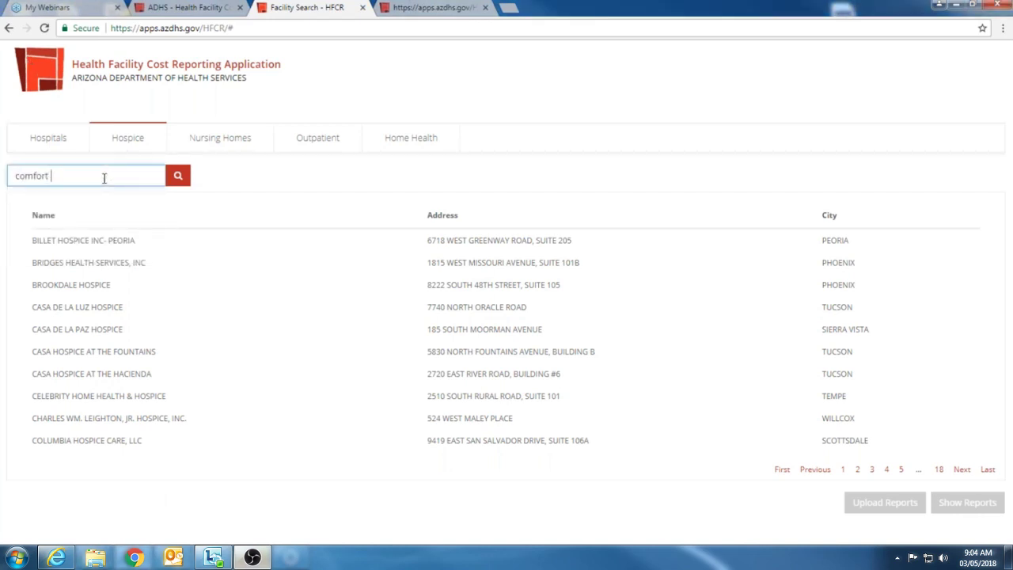
pyautogui.write('care h')
pyautogui.press('BackSpace')
pyautogui.press('BackSpace')
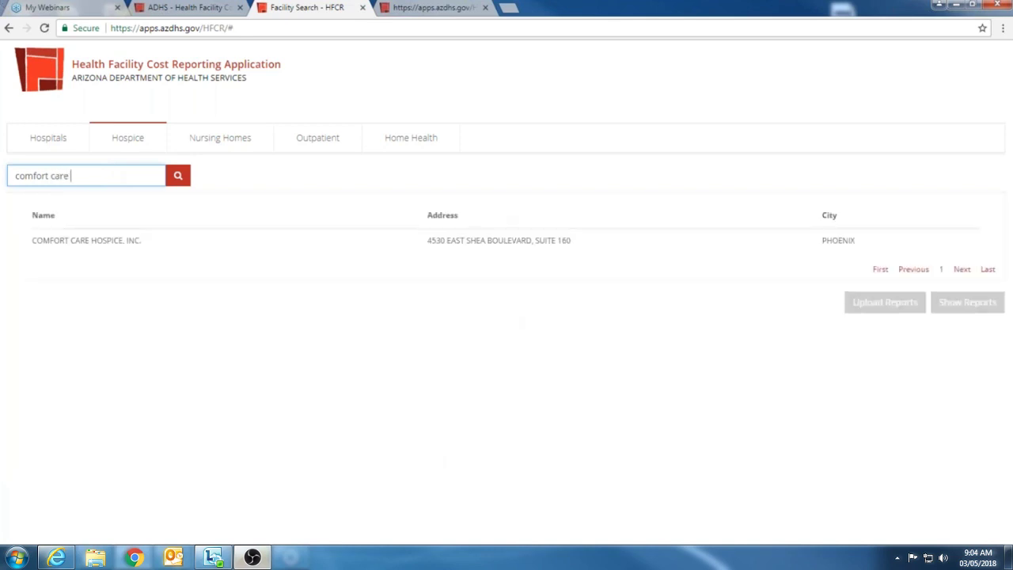
pyautogui.click(284, 247)
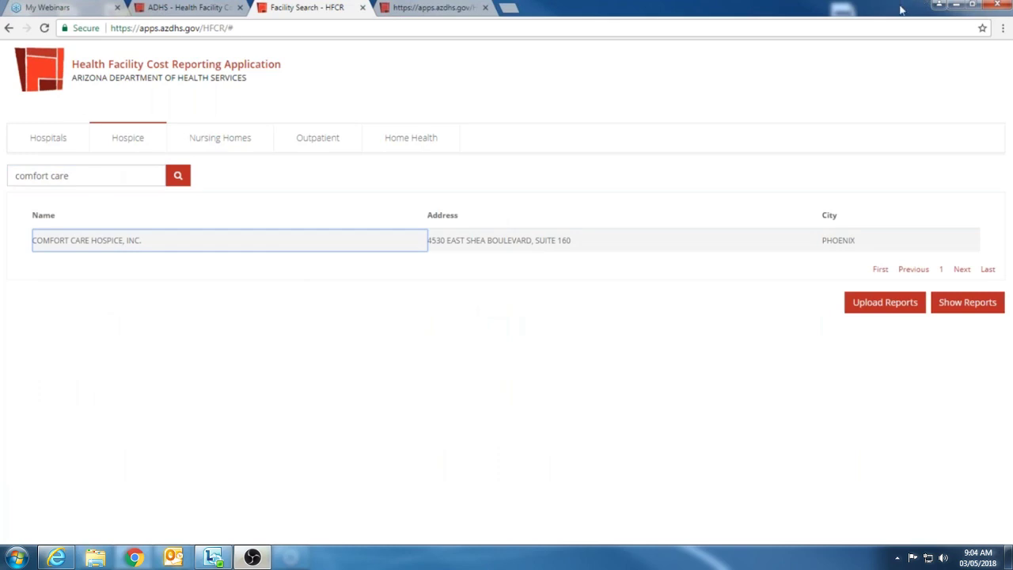
pyautogui.click(963, 21)
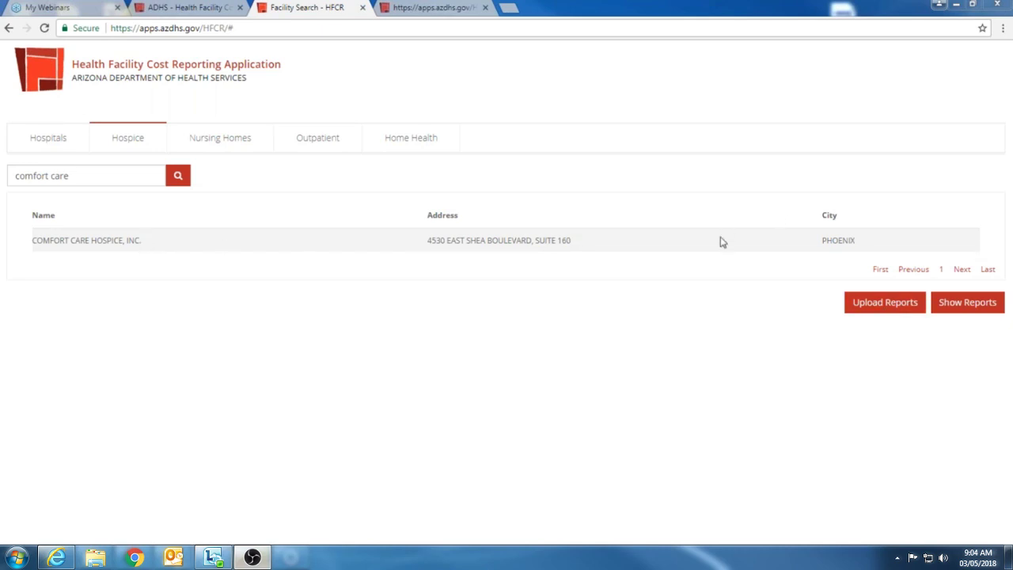
pyautogui.click(893, 307)
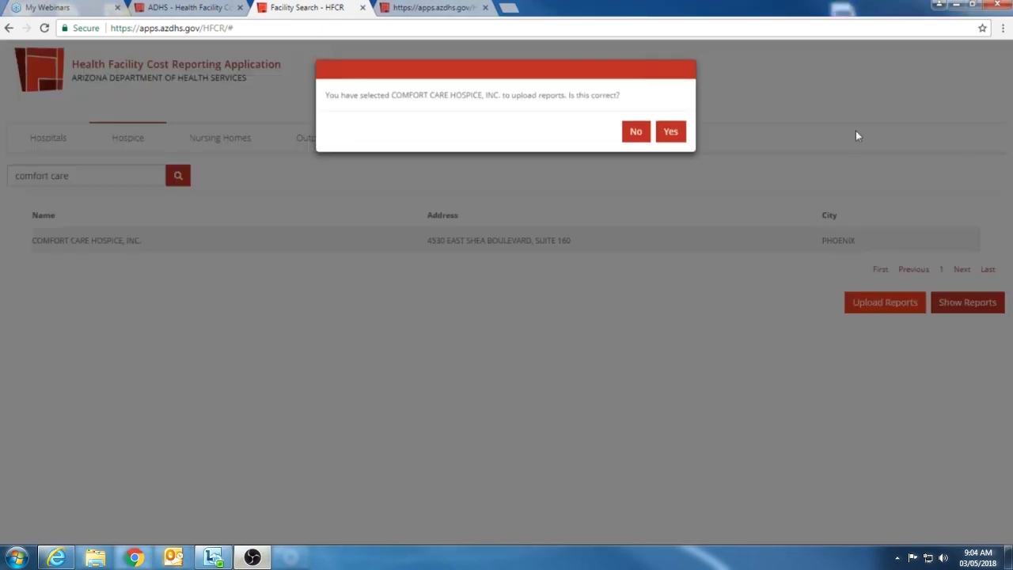
# Step: Confirm Comfort Care Hospice, Inc. as the facility to reach its File Uploader page
pyautogui.click(670, 132)
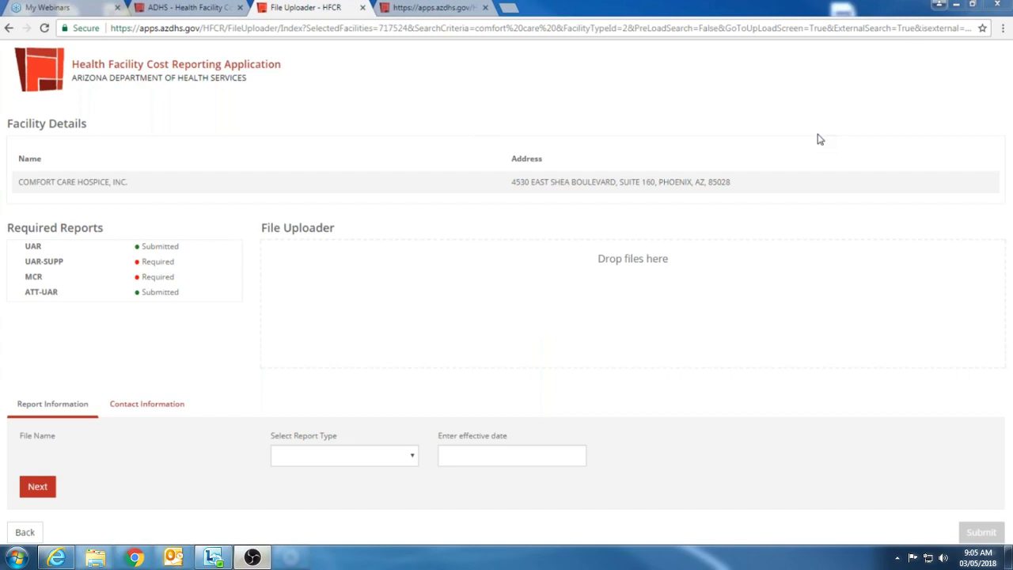
# Step: Drop the three HSPC-7975 FY2016 files (ATT-UAR, MCR, UAR) into the File Uploader
pyautogui.moveTo(821, 139); pyautogui.dragTo(452, 340)
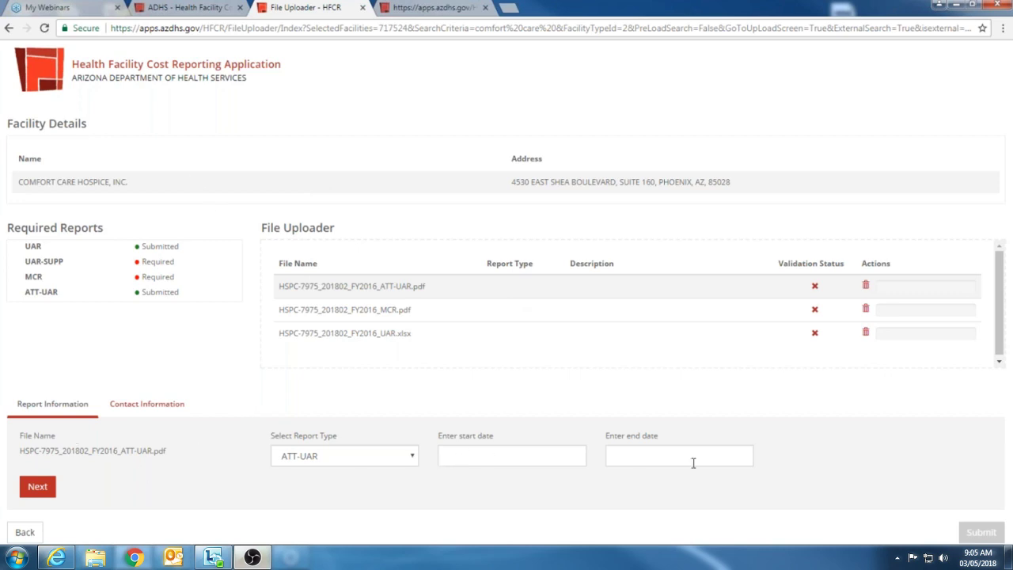
pyautogui.scroll(-1, 424, 304)
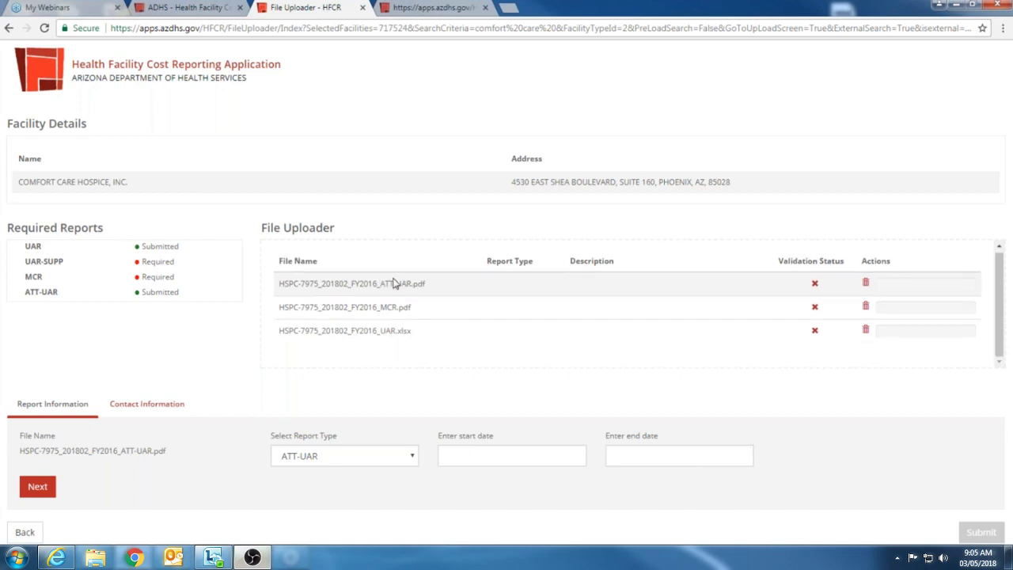
pyautogui.scroll(1, 393, 283)
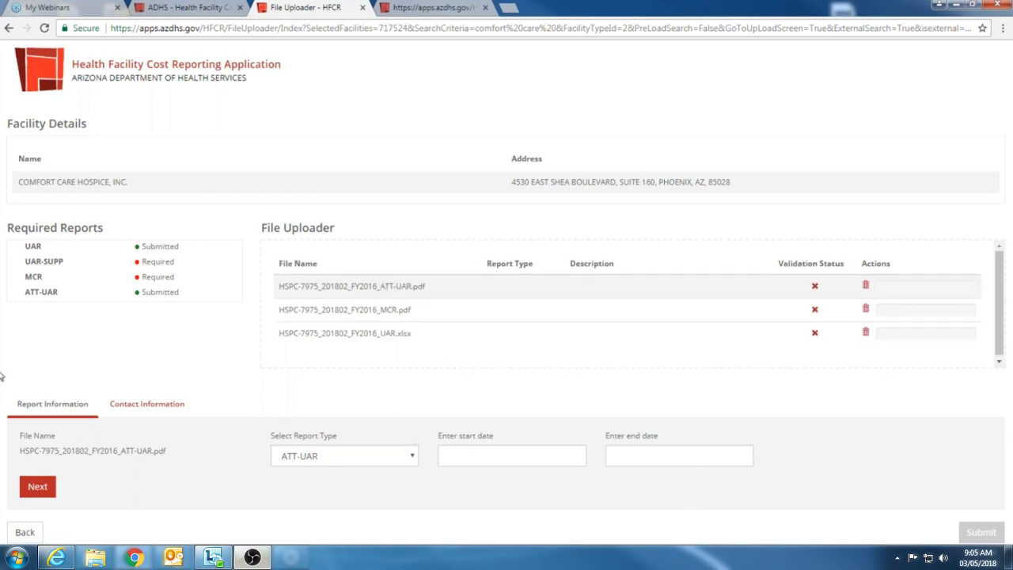
# Step: Set the ATT-UAR file's start date to 01/01/2016
pyautogui.click(491, 453)
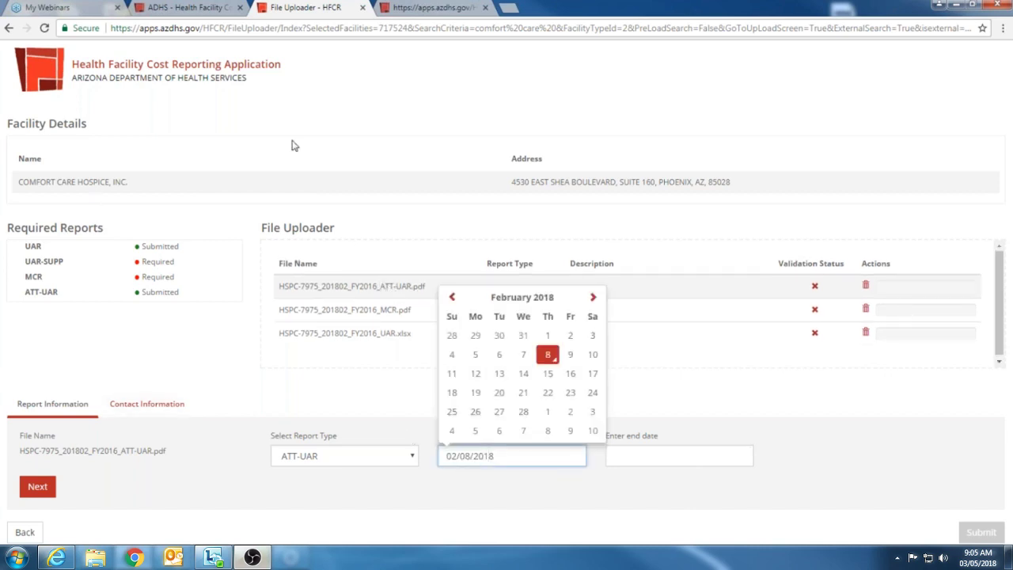
pyautogui.click(522, 298)
pyautogui.click(522, 314)
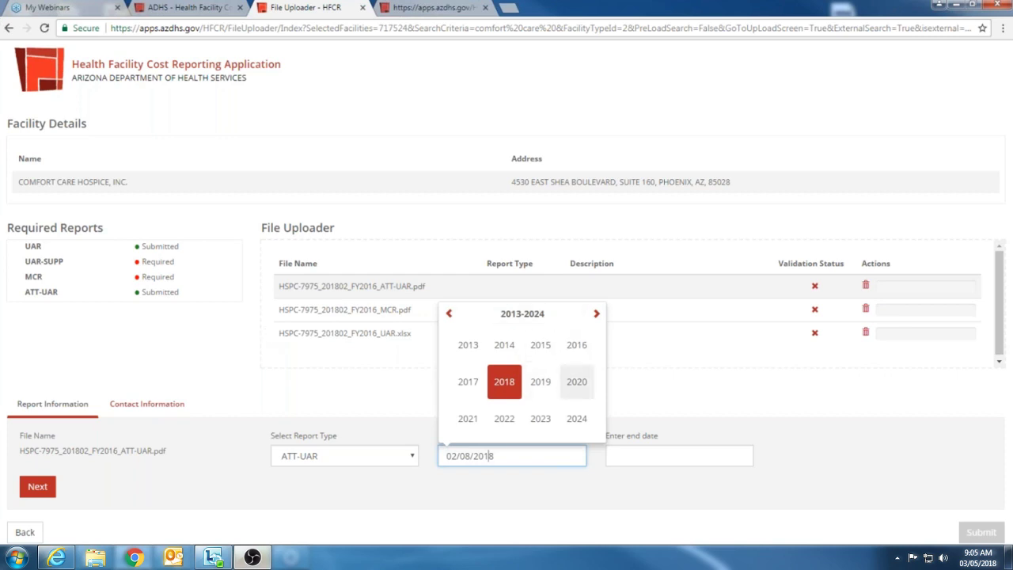
pyautogui.click(584, 353)
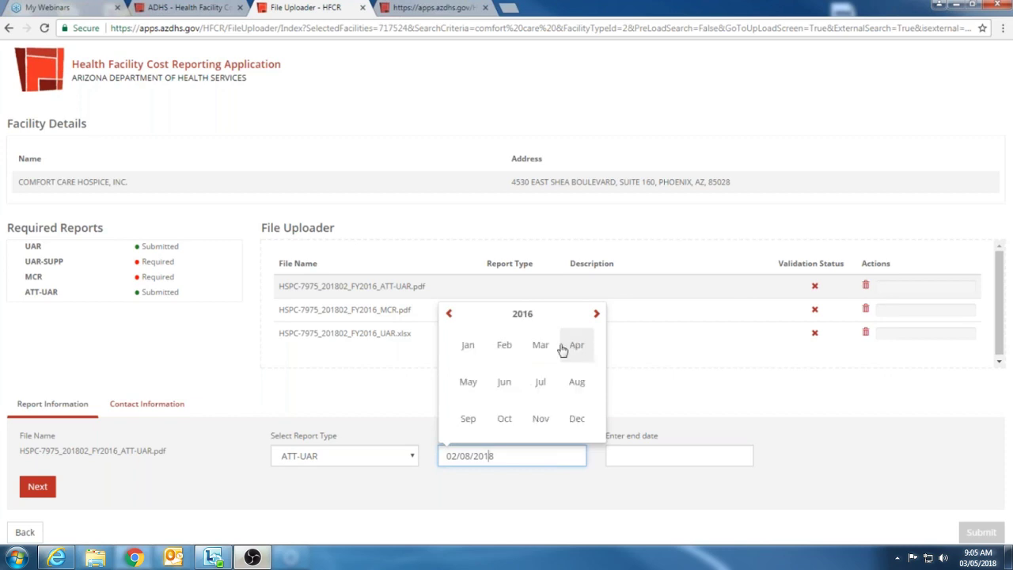
pyautogui.click(478, 349)
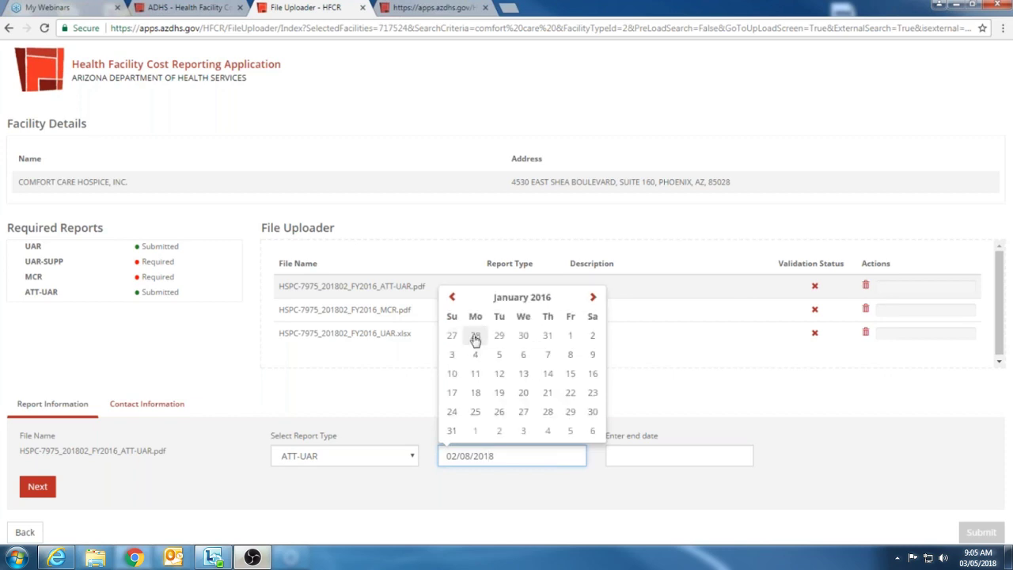
pyautogui.click(573, 346)
# Step: Set the ATT-UAR end date to 12/31/2016 and save the file's report details
pyautogui.click(674, 454)
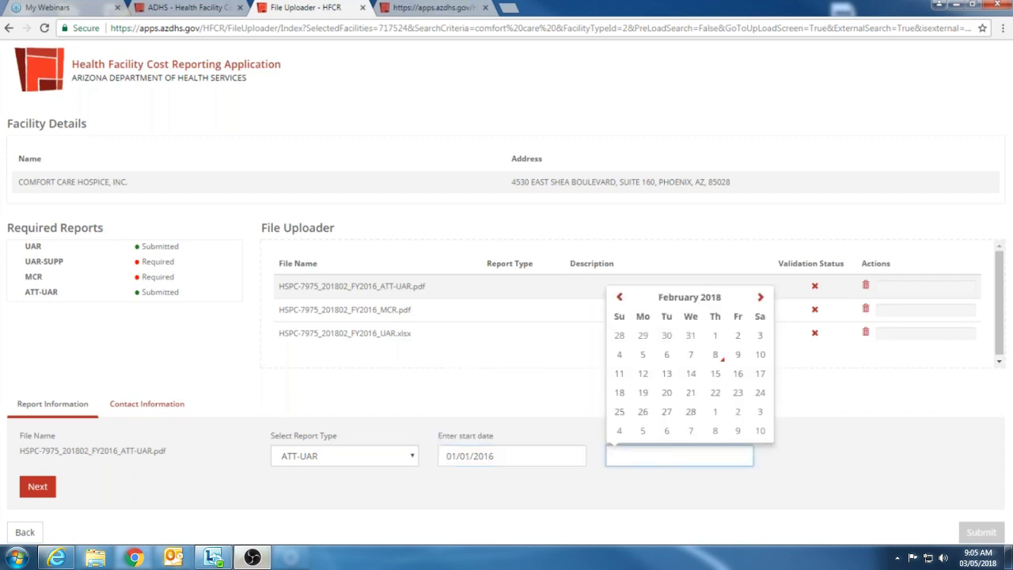
pyautogui.click(690, 313)
pyautogui.click(715, 315)
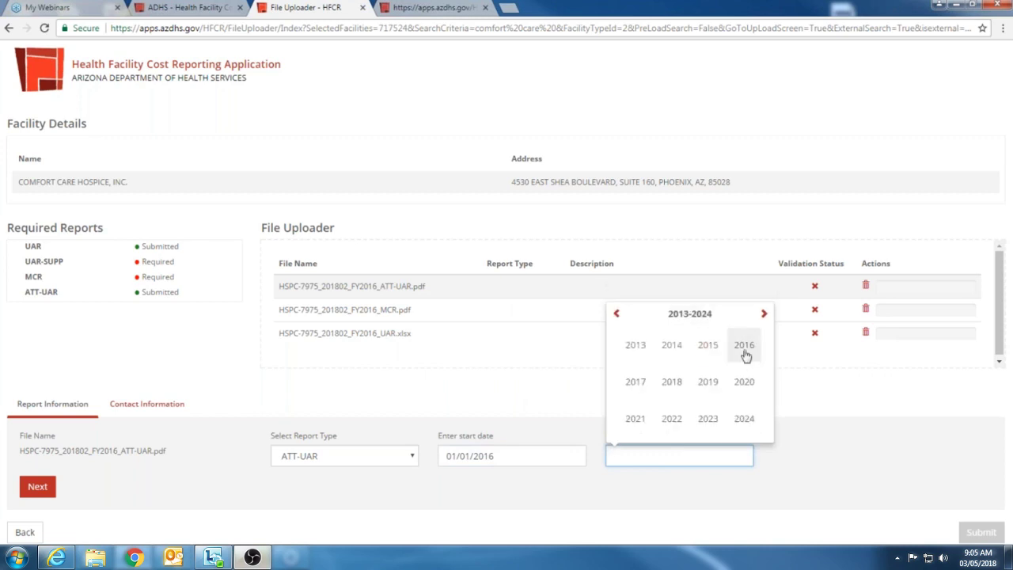
pyautogui.click(744, 353)
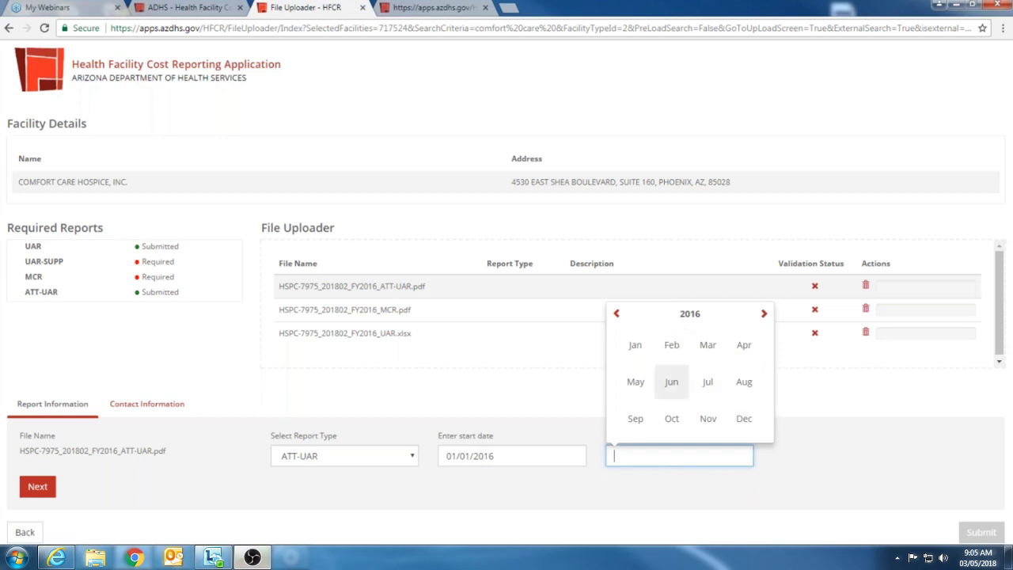
pyautogui.click(744, 423)
pyautogui.click(760, 426)
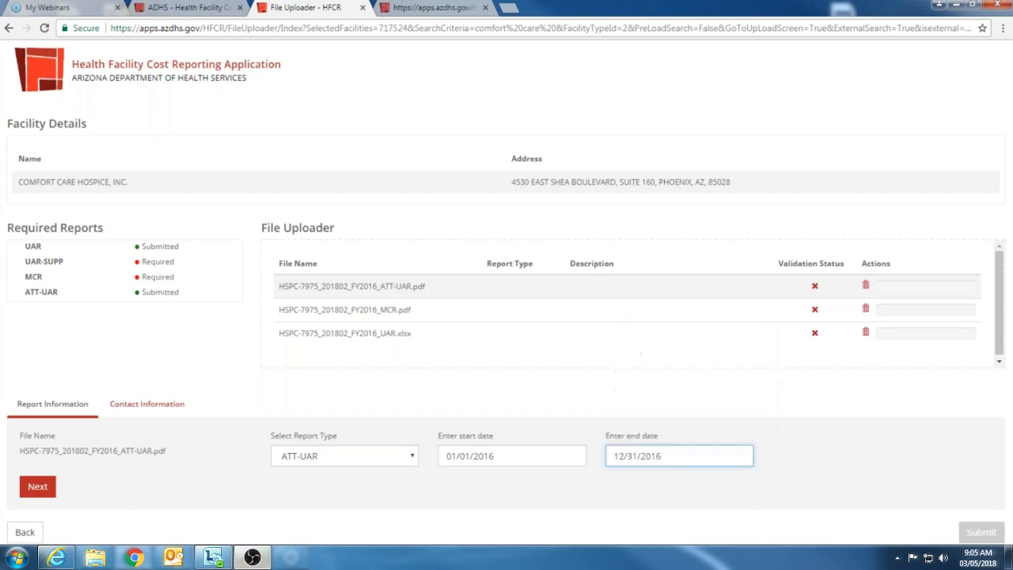
pyautogui.click(38, 488)
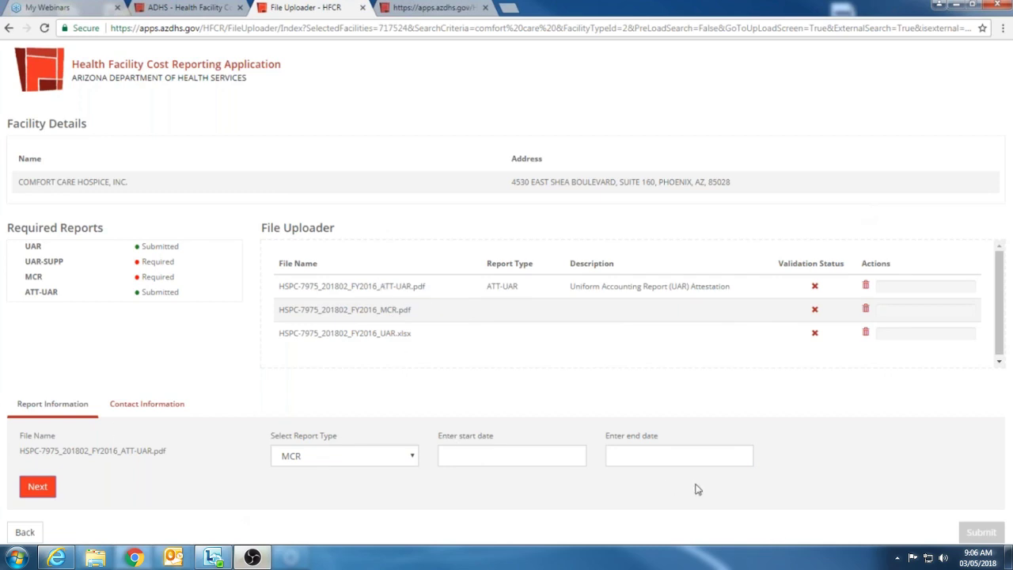
# Step: Give the MCR file a 01/01/2016–12/31/2016 period and save its details
pyautogui.click(551, 455)
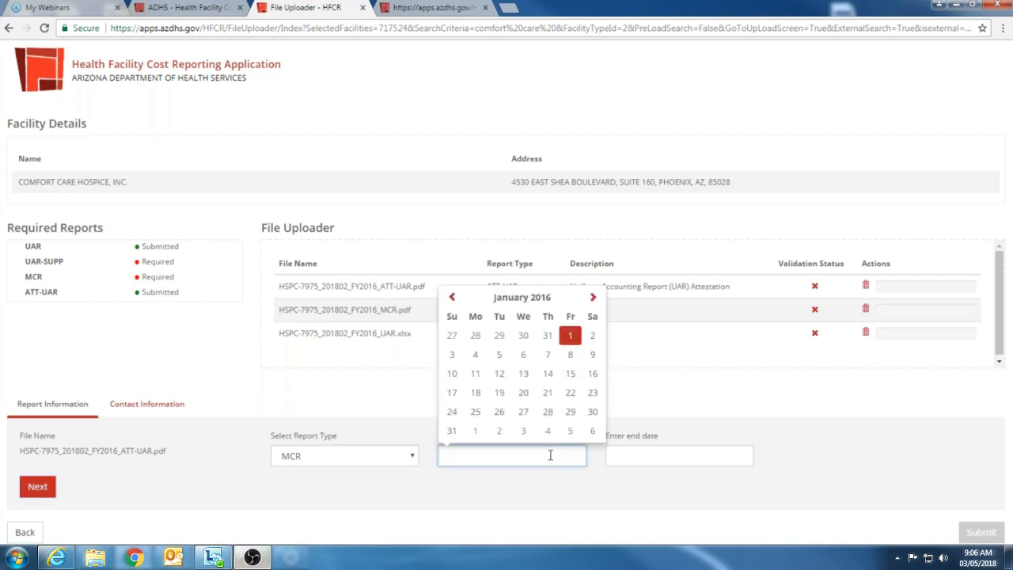
pyautogui.click(570, 335)
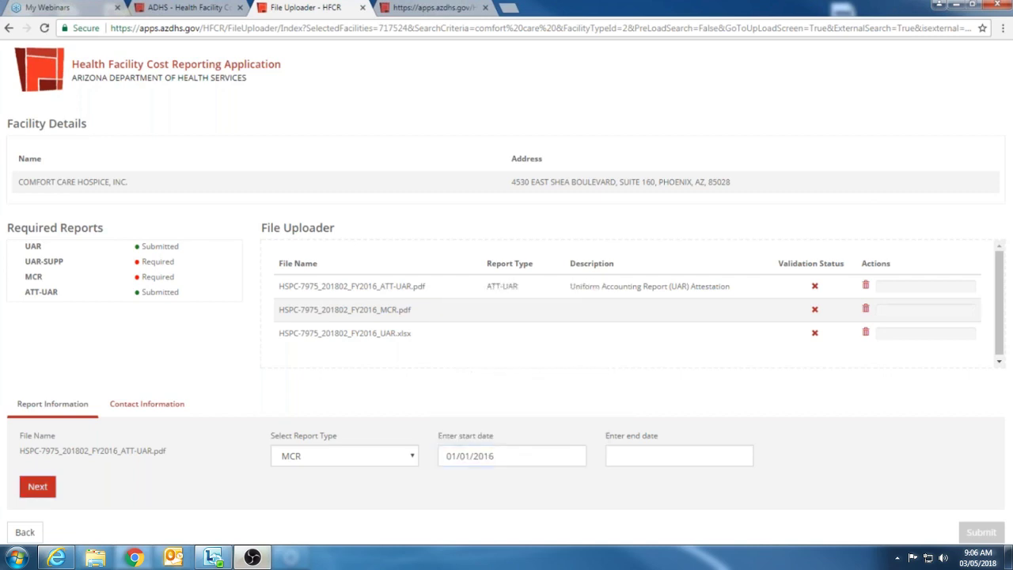
pyautogui.click(701, 457)
pyautogui.click(758, 412)
pyautogui.click(36, 486)
# Step: Set the UAR file's period to 01/01/2016 through 12/31/2016
pyautogui.click(473, 458)
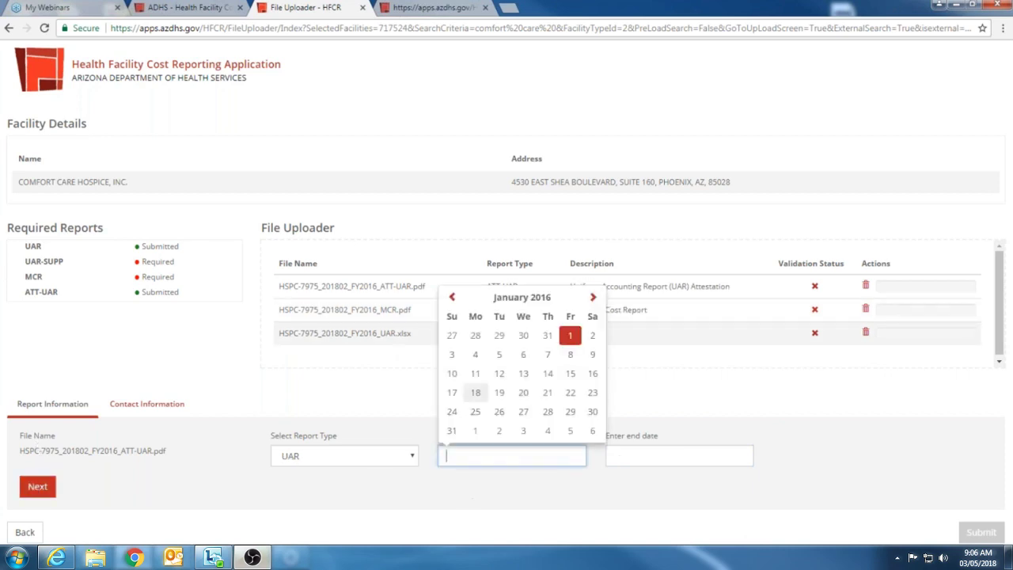
pyautogui.click(570, 335)
pyautogui.click(726, 456)
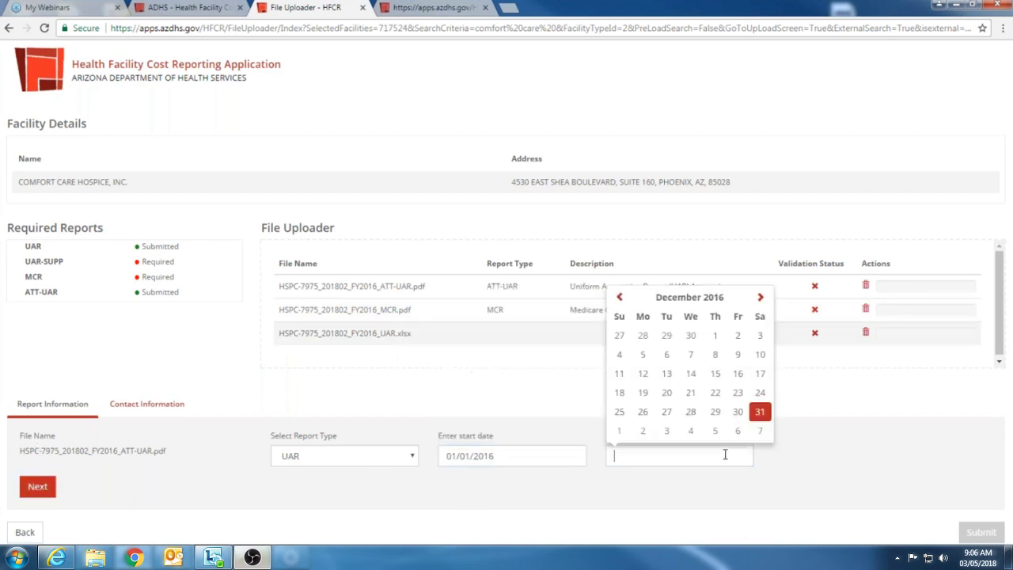
pyautogui.click(759, 411)
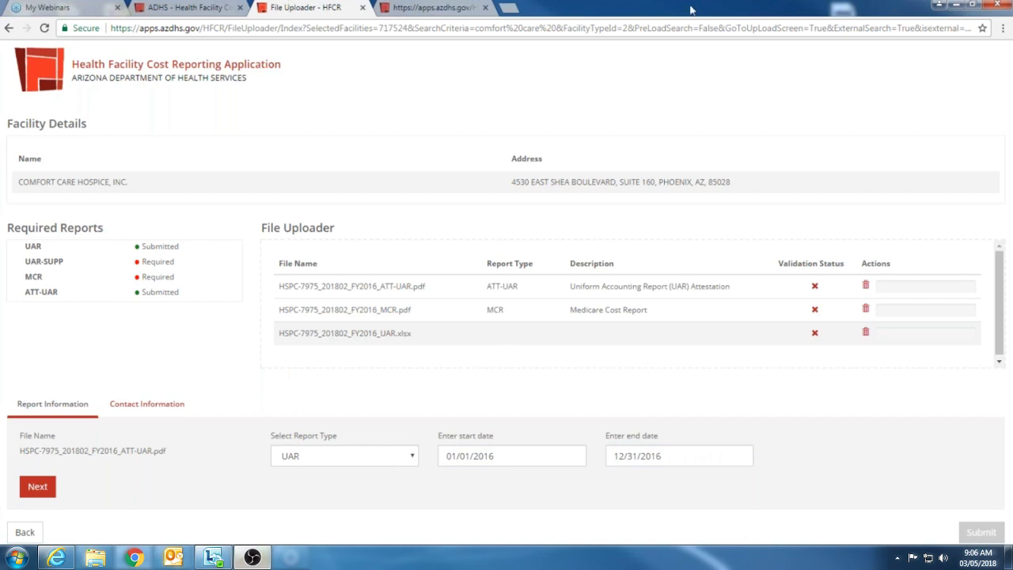
# Step: Save the UAR details and enter the contact's first and last name
pyautogui.click(38, 490)
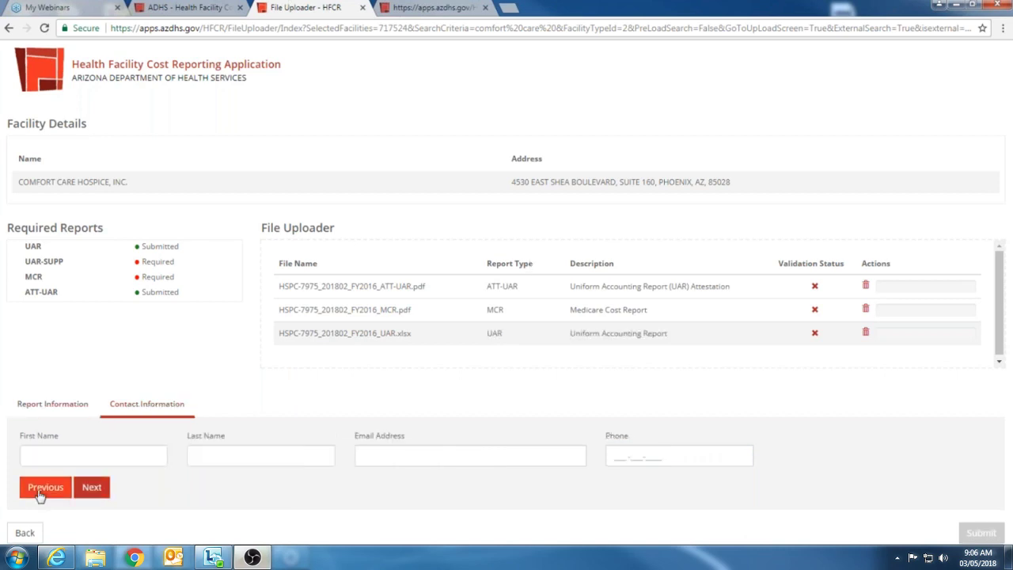
pyautogui.click(106, 455)
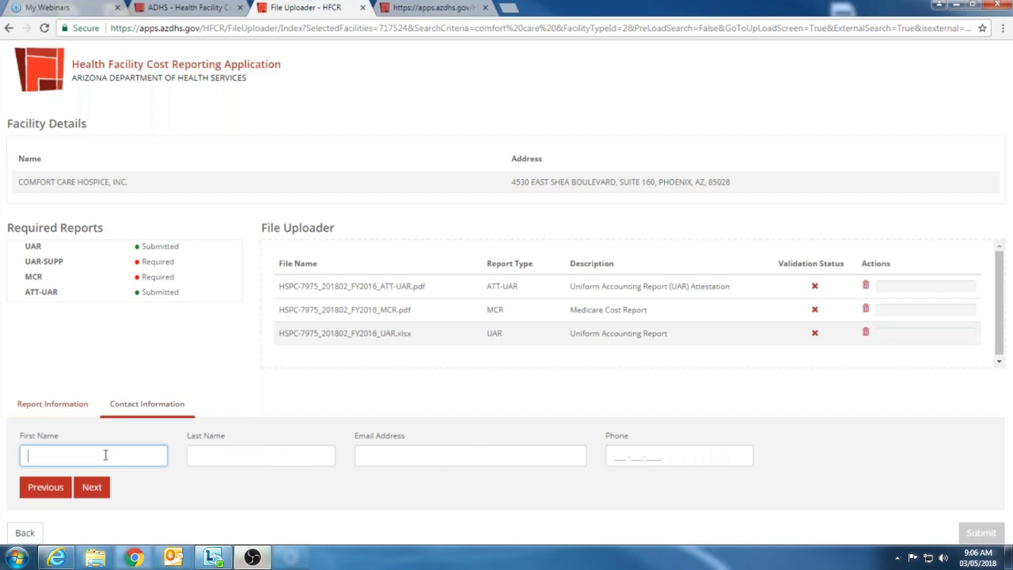
pyautogui.press('Tab')
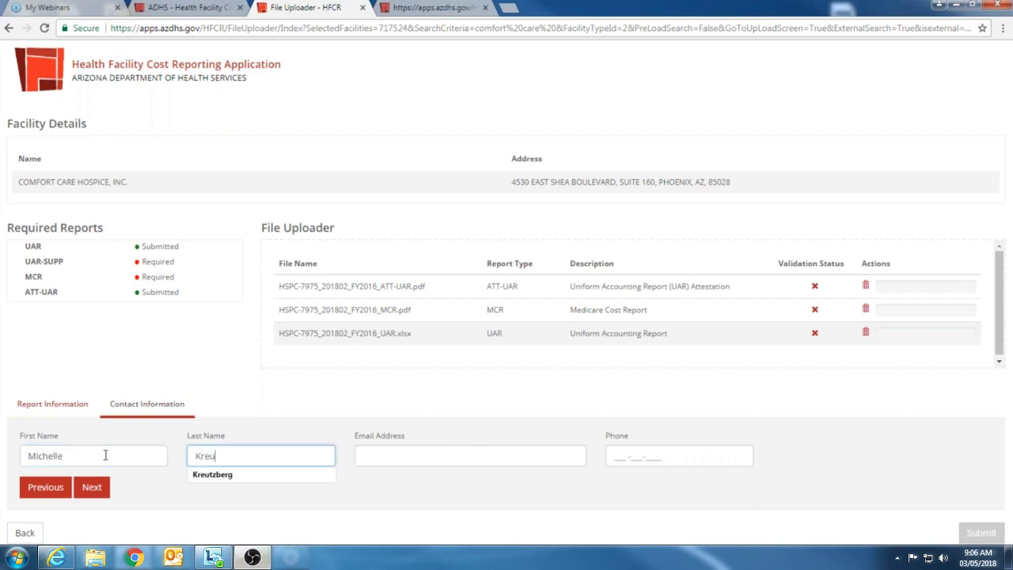
# Step: Fill in the contact's e-mail and phone number, then validate all three files
pyautogui.press('Tab')
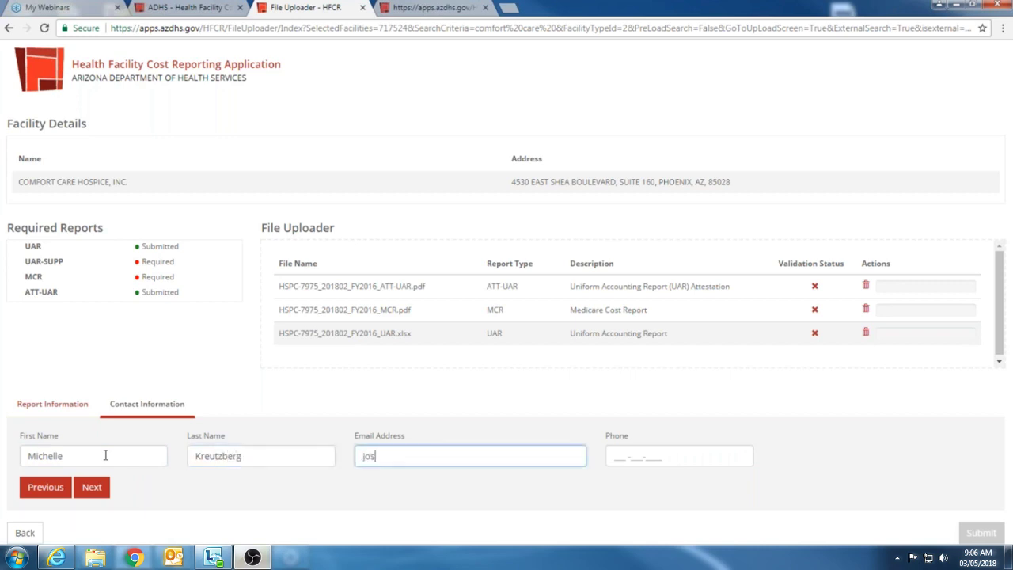
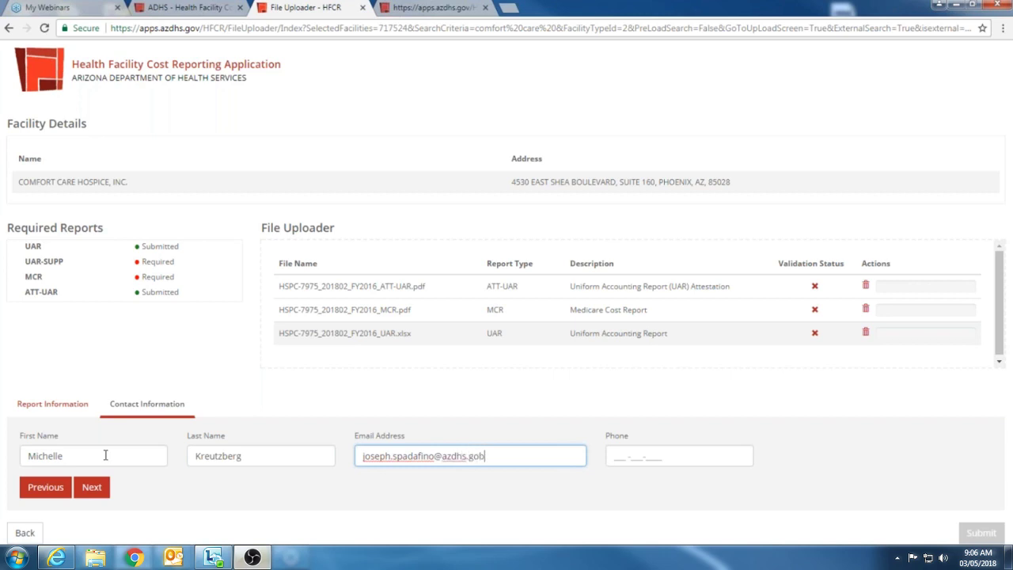
pyautogui.press('Tab')
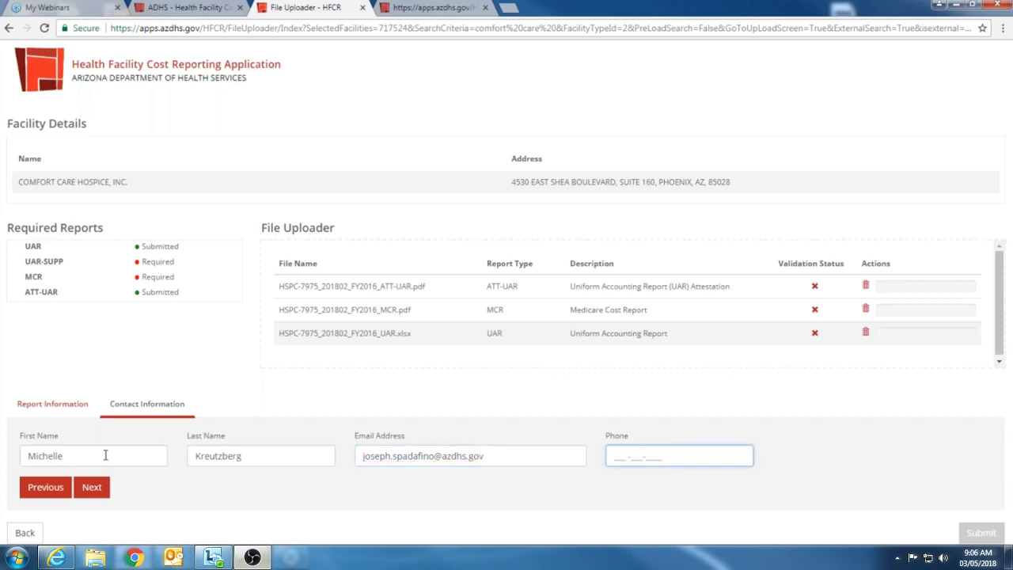
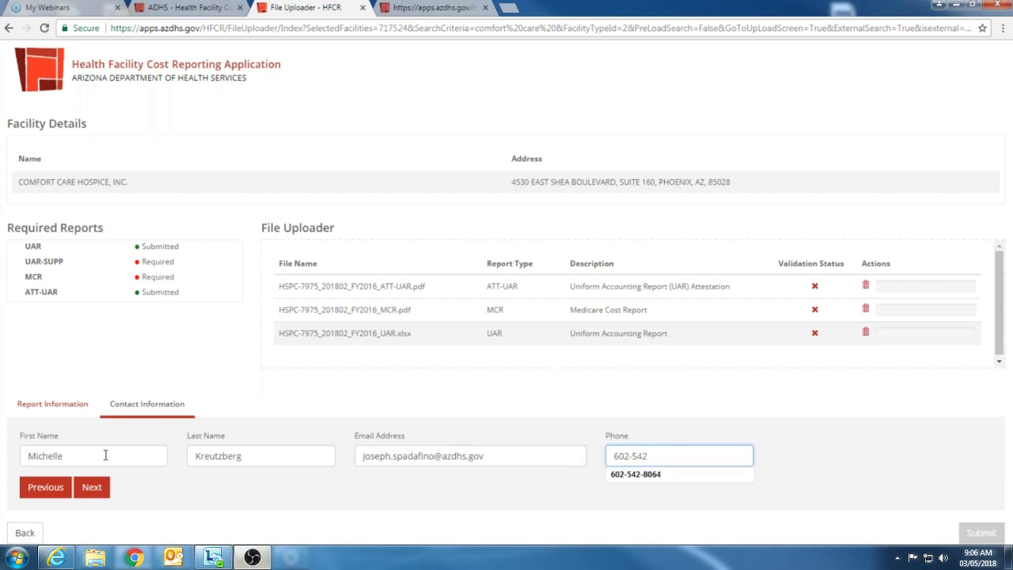
pyautogui.click(2, 268)
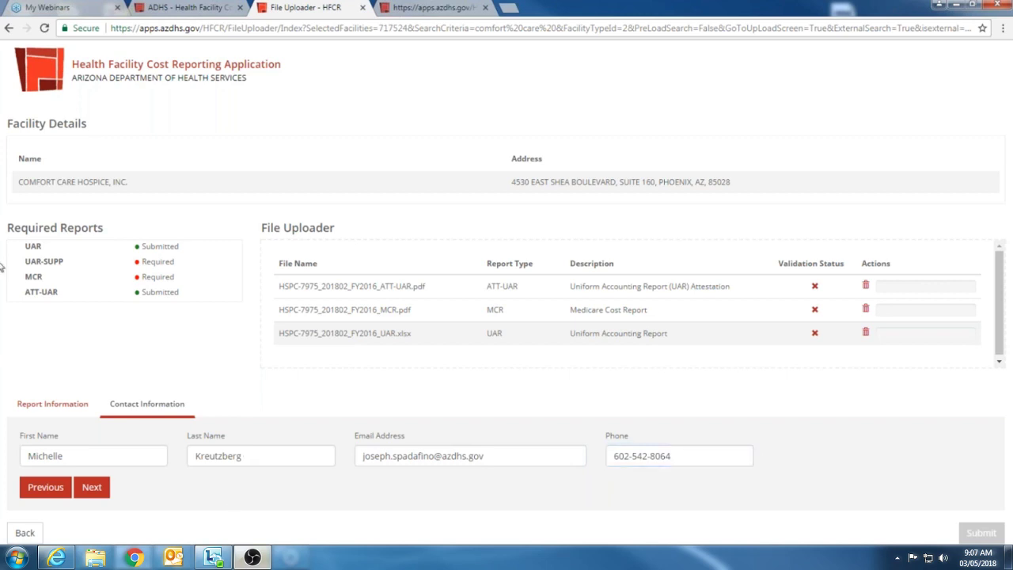
pyautogui.click(96, 484)
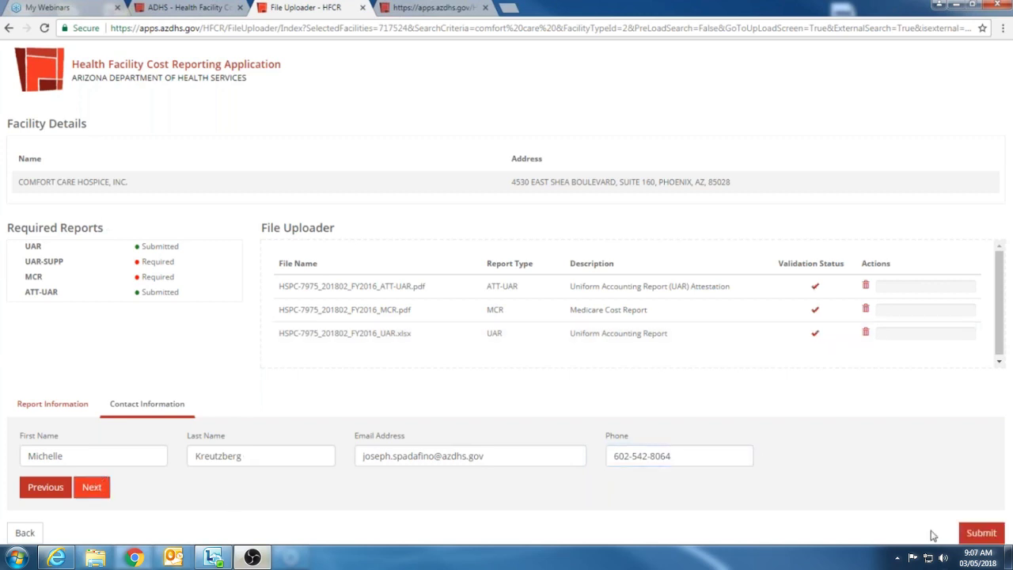
# Step: Submit the three reports and dismiss the notice that HSPC-7975_201802_FY2016_UAR.xlsx failed
pyautogui.click(982, 534)
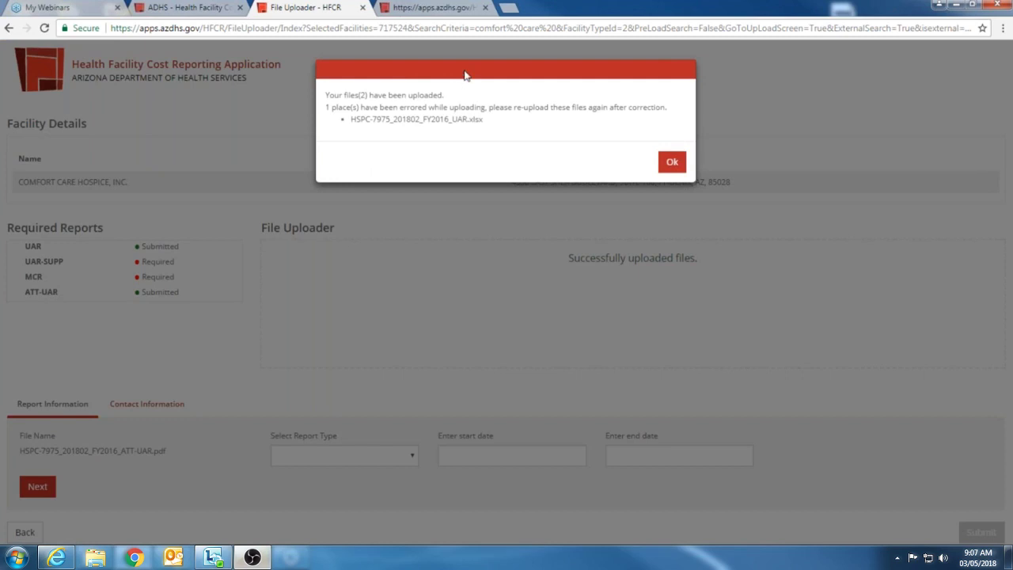
pyautogui.tripleClick(471, 96)
pyautogui.moveTo(470, 105); pyautogui.dragTo(475, 111)
pyautogui.click(498, 132)
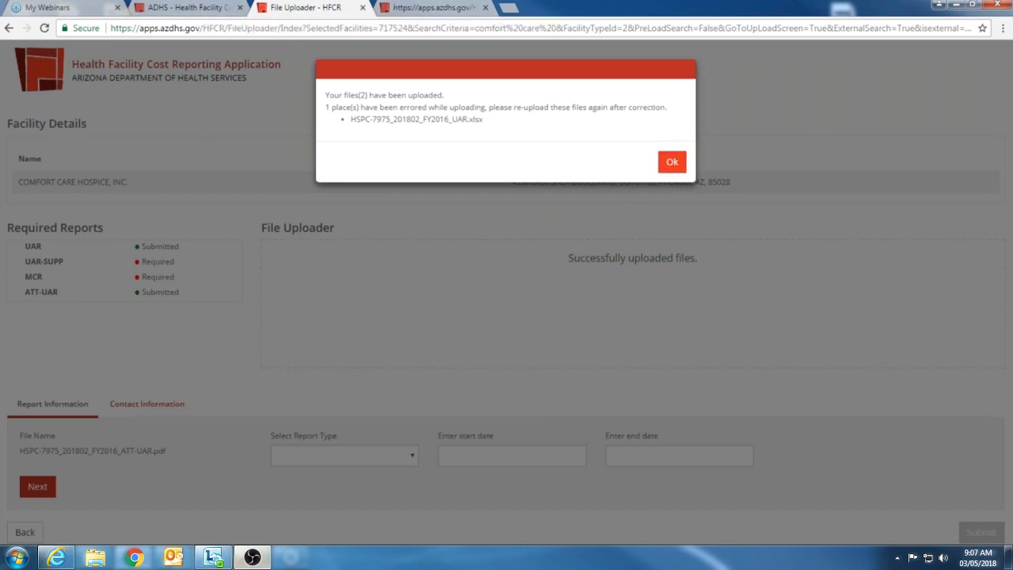
pyautogui.click(672, 161)
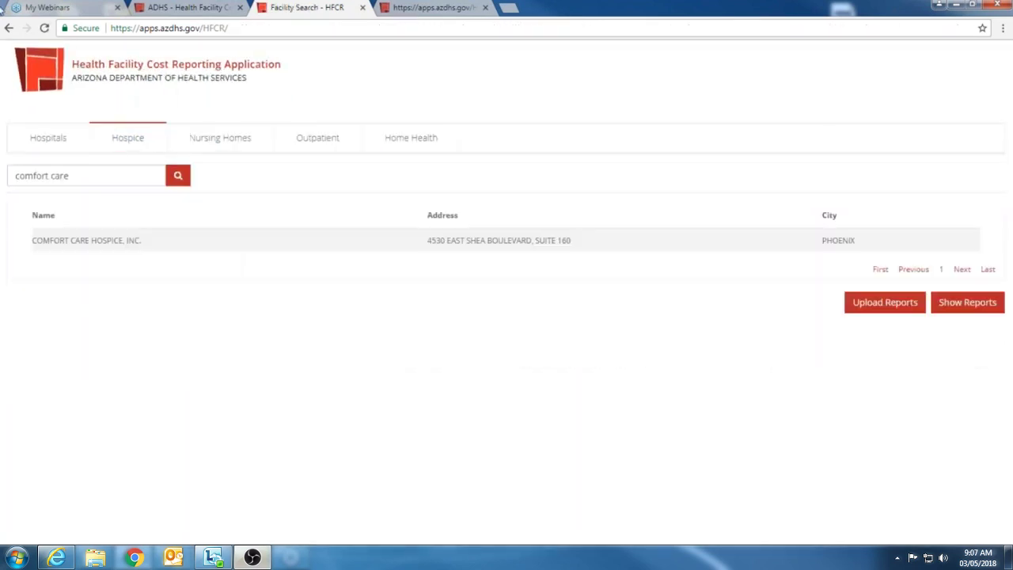
# Step: Sign in to the reporting application on the login tab with the staff user name and password
pyautogui.tripleClick(102, 176)
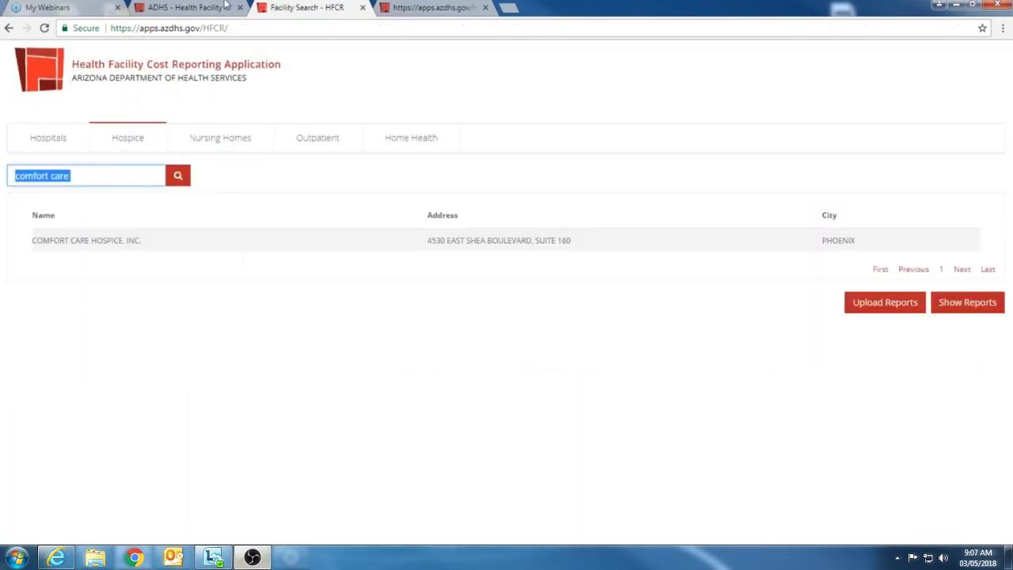
pyautogui.click(427, 8)
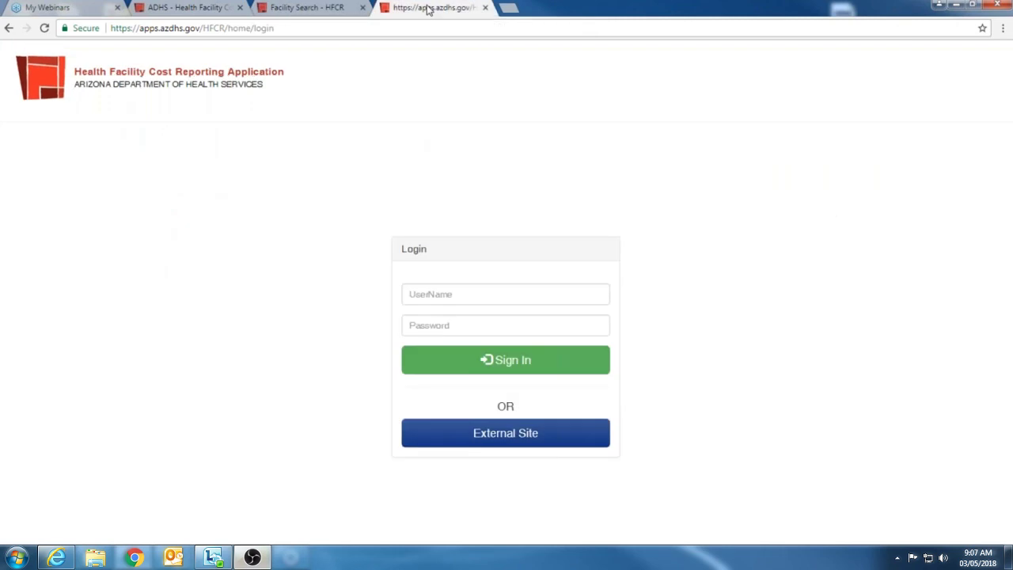
pyautogui.click(488, 296)
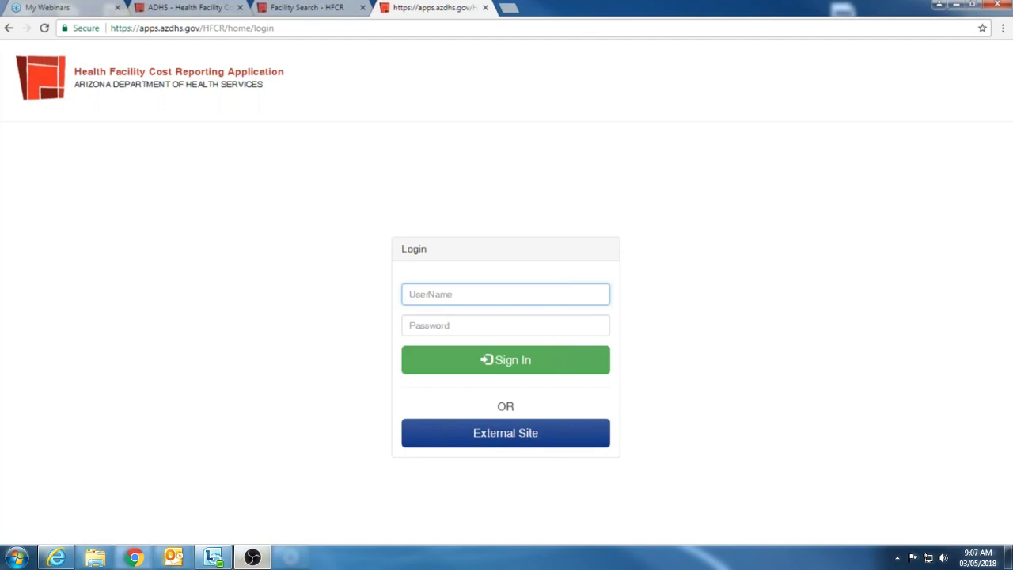
pyautogui.press('Tab')
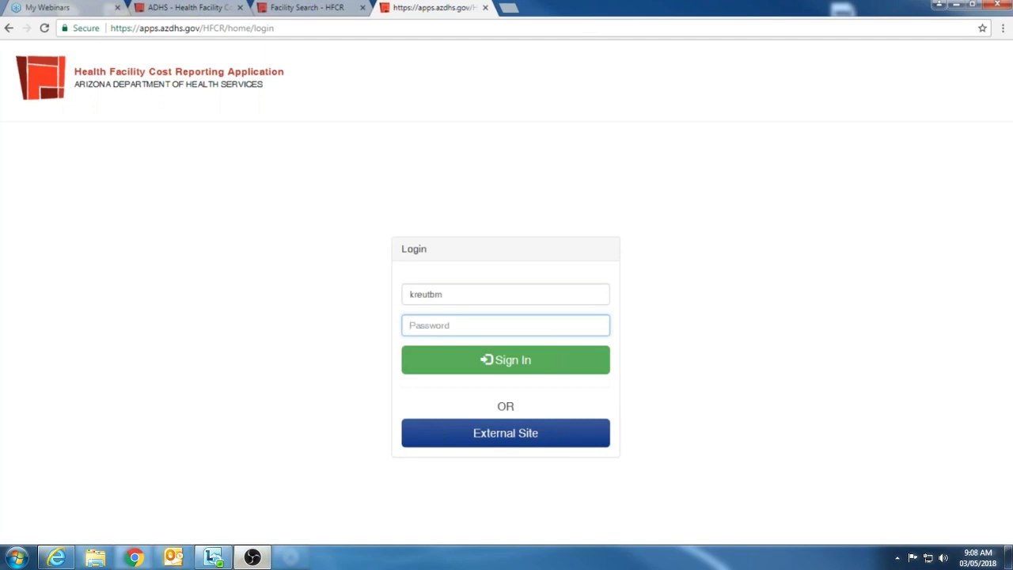
pyautogui.write('*')
pyautogui.click(489, 369)
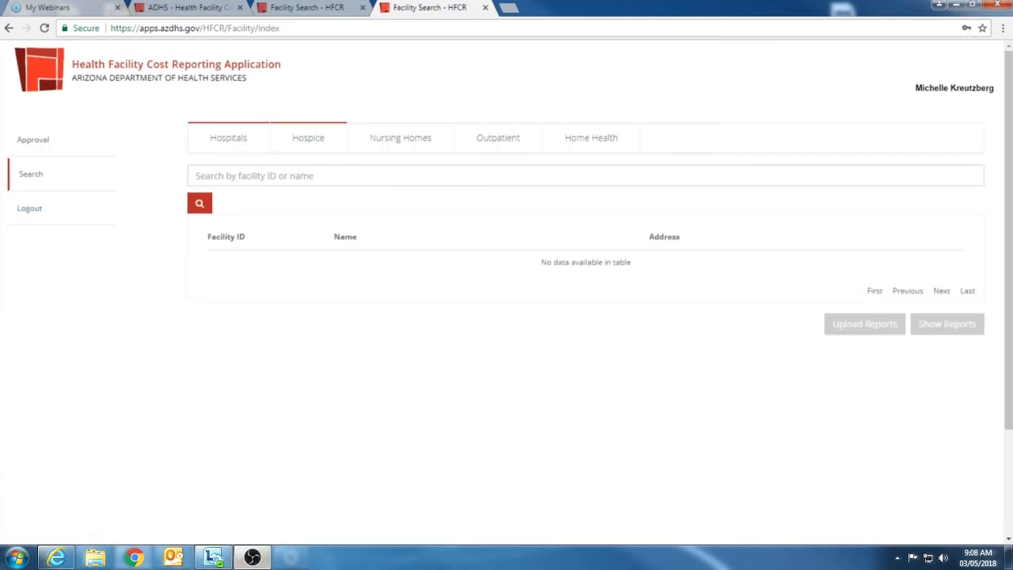
# Step: Find Comfort Care Hospice on the third page of the approval list and open its pending reports
pyautogui.click(305, 176)
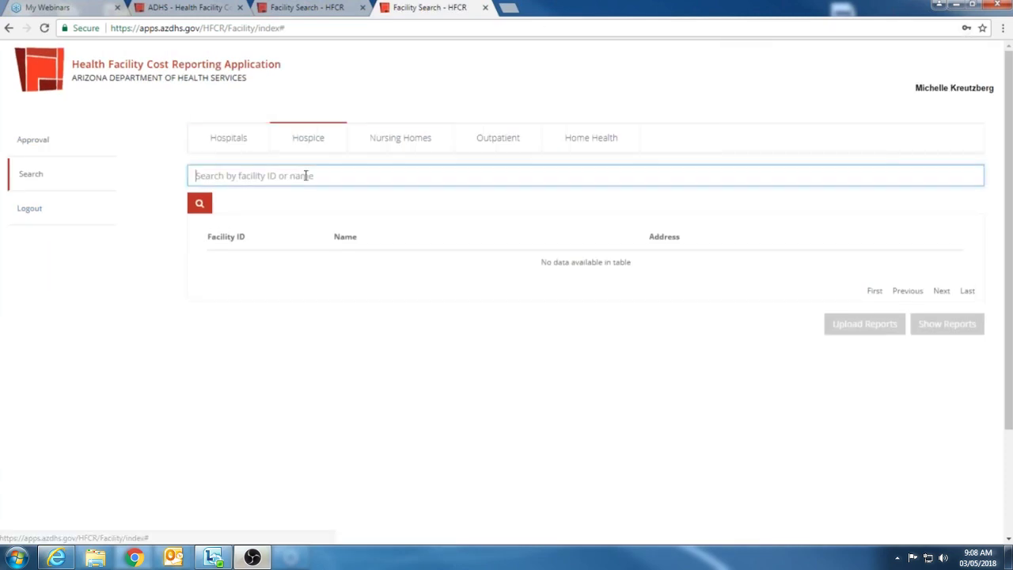
pyautogui.click(38, 142)
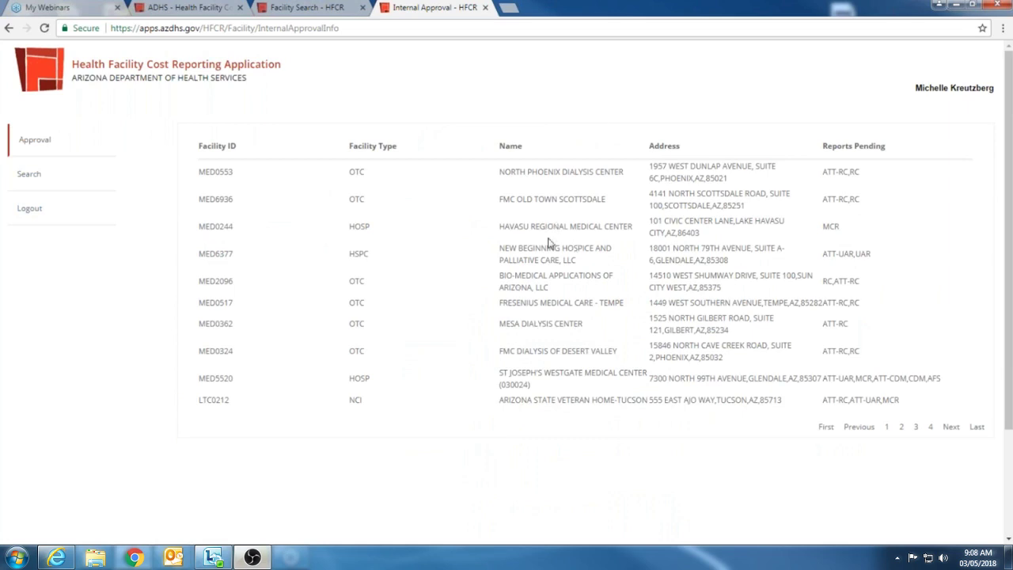
pyautogui.click(901, 430)
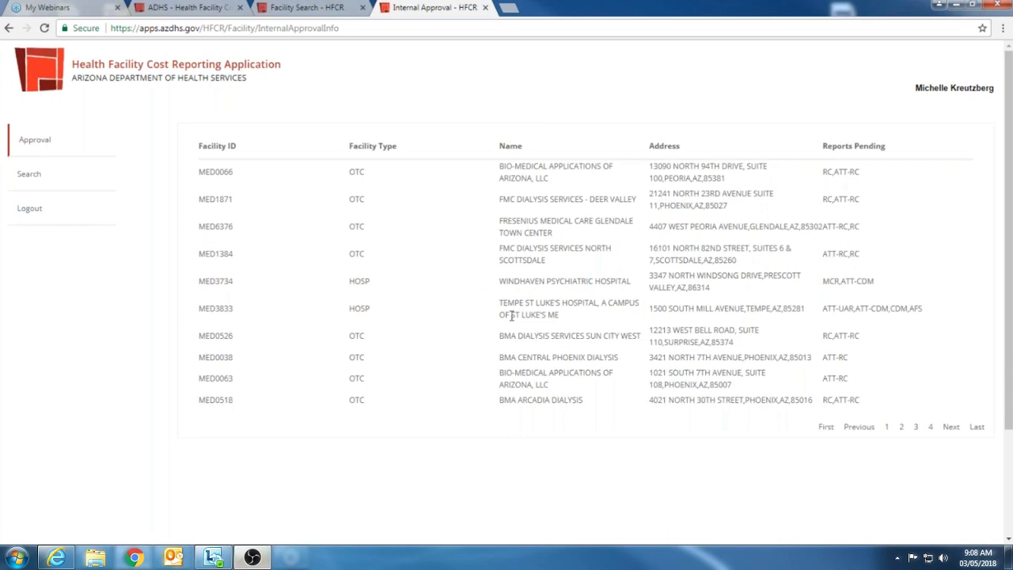
pyautogui.click(916, 427)
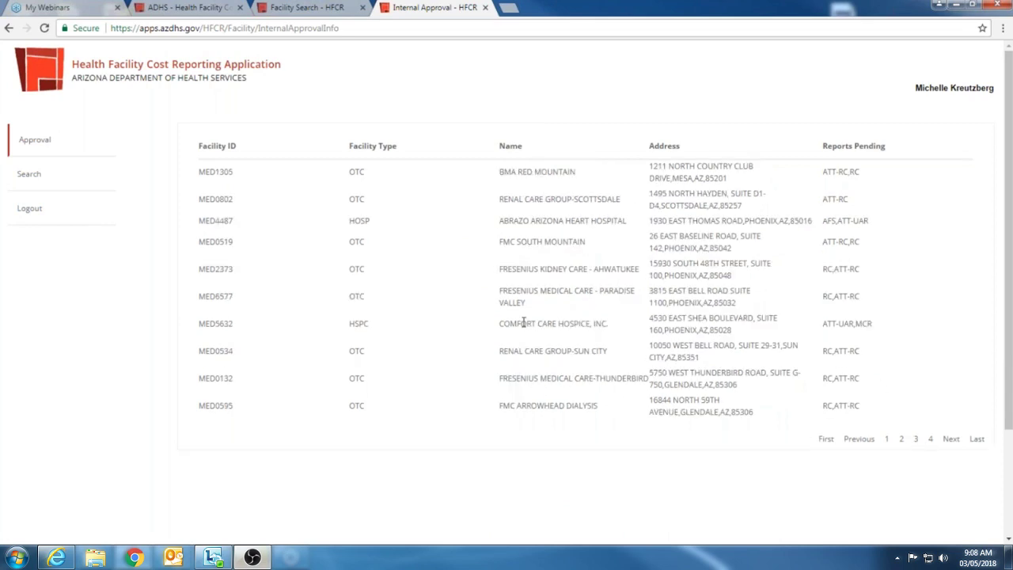
pyautogui.click(528, 323)
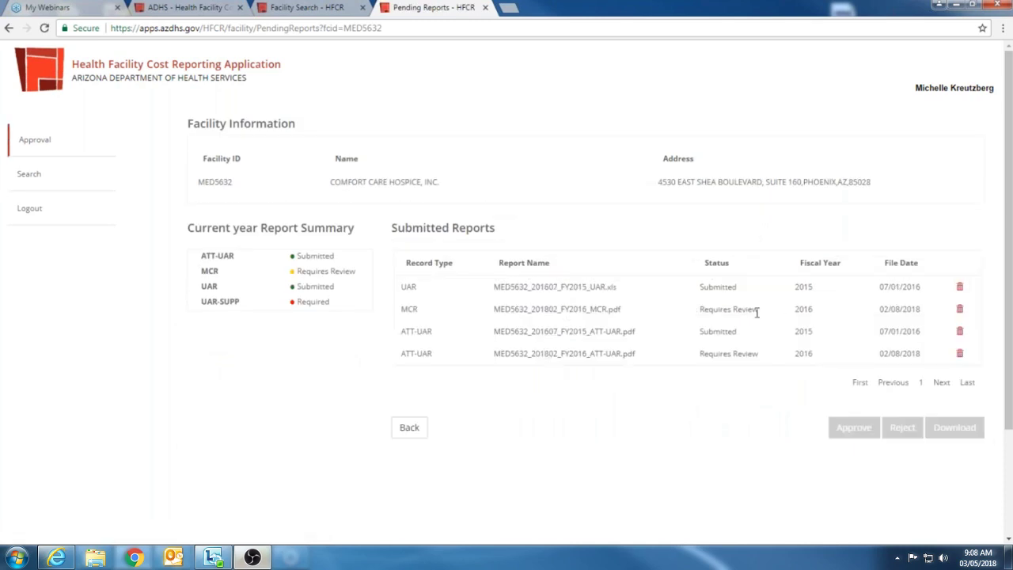
# Step: Approve the 2016 MCR and 2016 ATT-UAR reports that require review
pyautogui.click(757, 311)
pyautogui.click(855, 428)
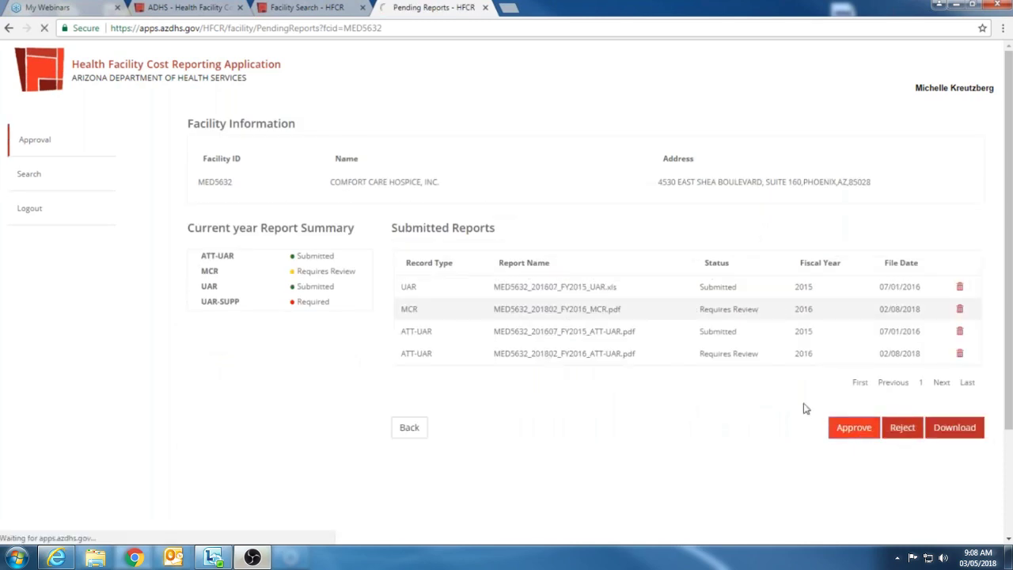
pyautogui.click(665, 355)
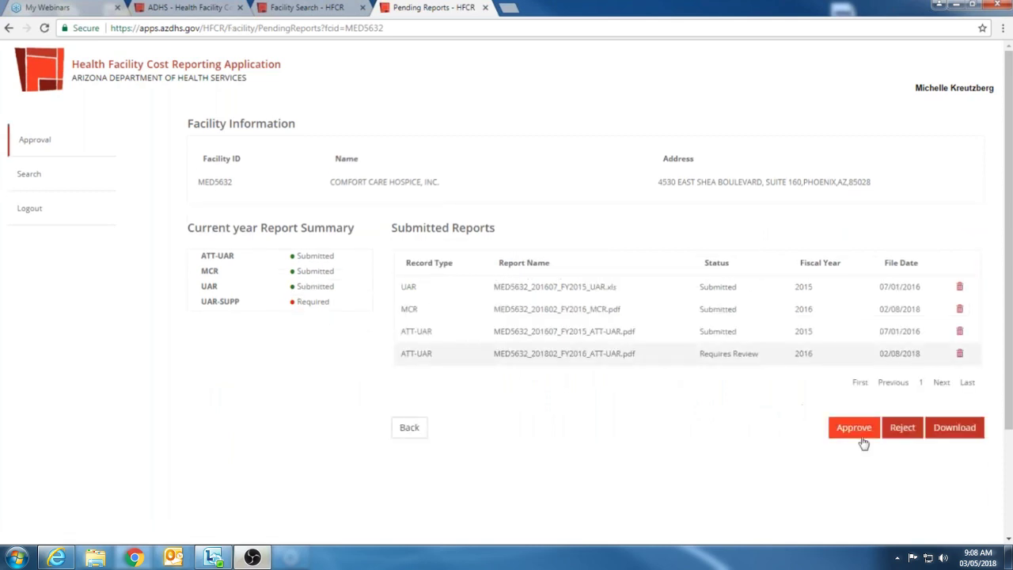
pyautogui.click(855, 428)
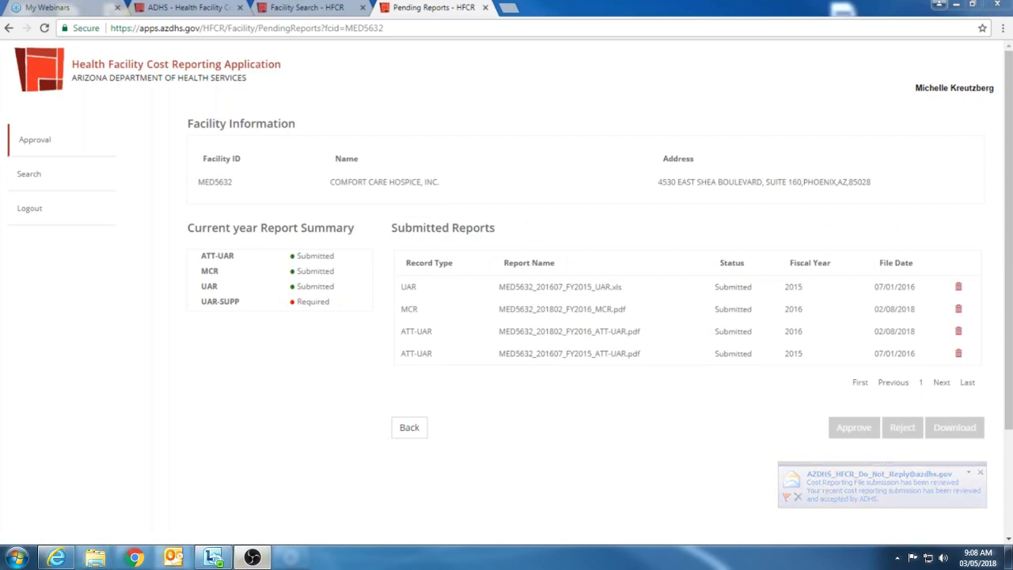
pyautogui.moveTo(1012, 137); pyautogui.dragTo(563, 69)
# Step: Read the HFCR email stating the submission was reviewed and accepted by ADHS
pyautogui.click(388, 220)
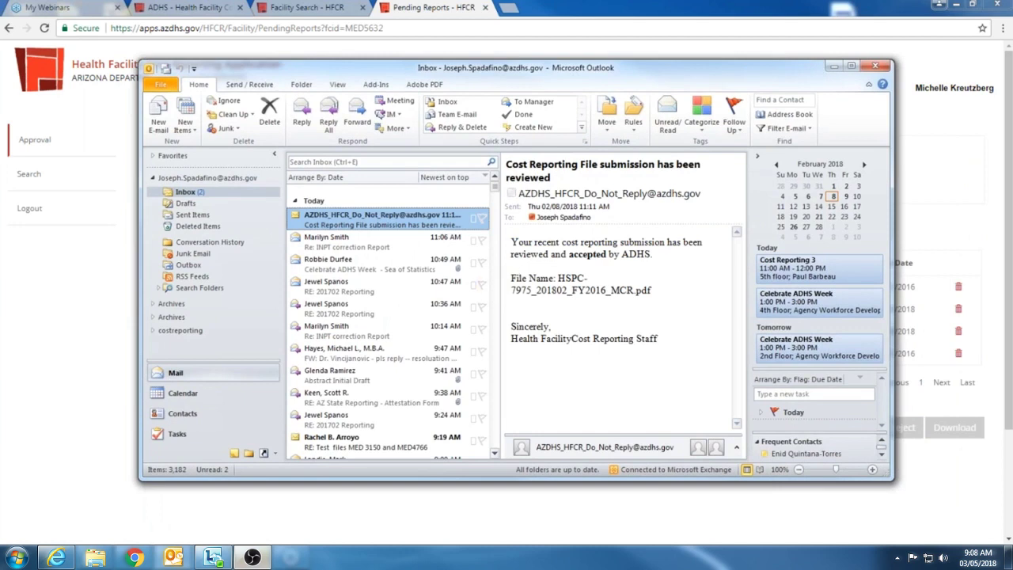
pyautogui.moveTo(488, 271); pyautogui.dragTo(348, 271)
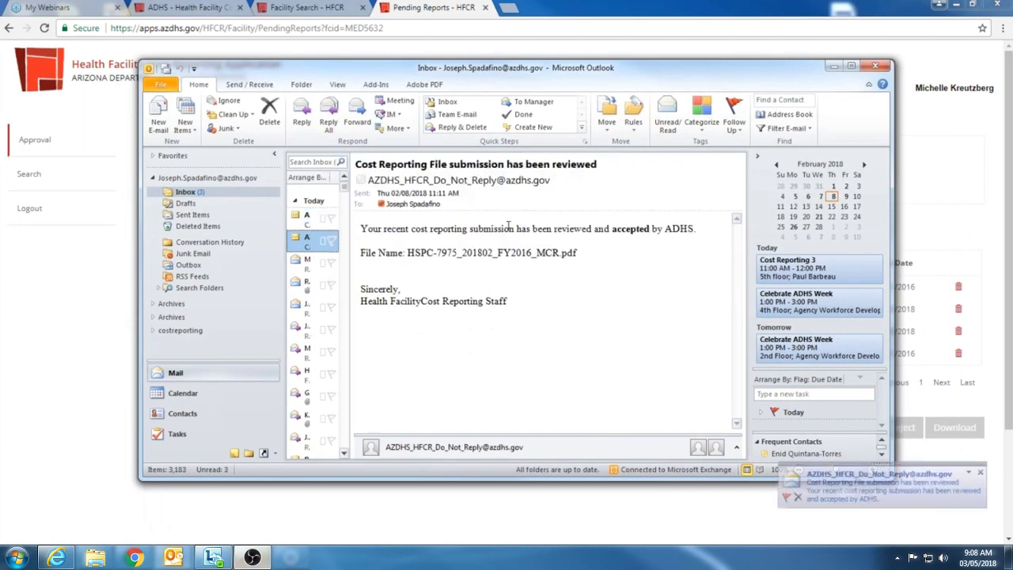
pyautogui.moveTo(701, 236); pyautogui.dragTo(406, 257)
pyautogui.click(509, 294)
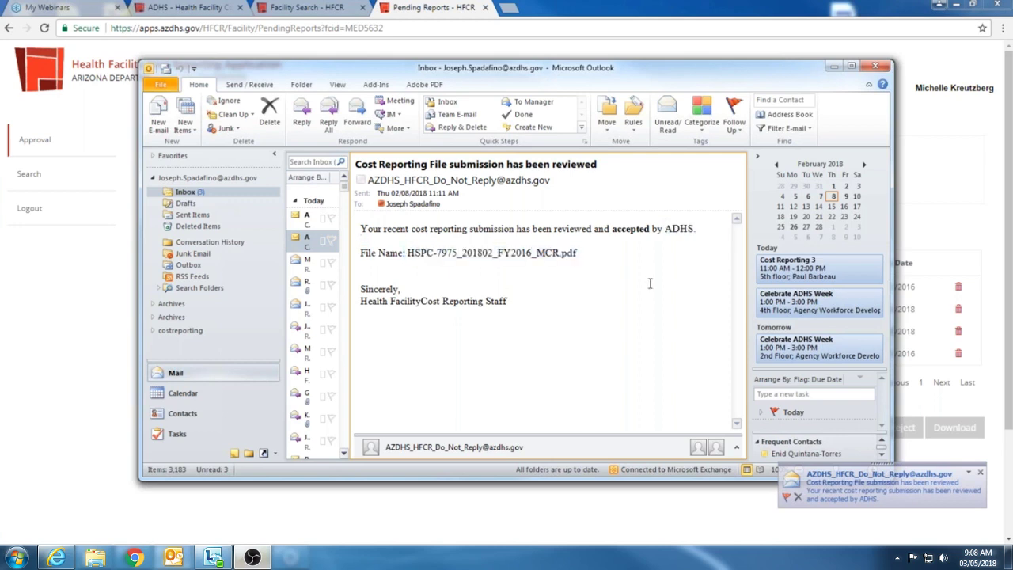
pyautogui.moveTo(665, 229); pyautogui.dragTo(571, 250)
pyautogui.click(572, 250)
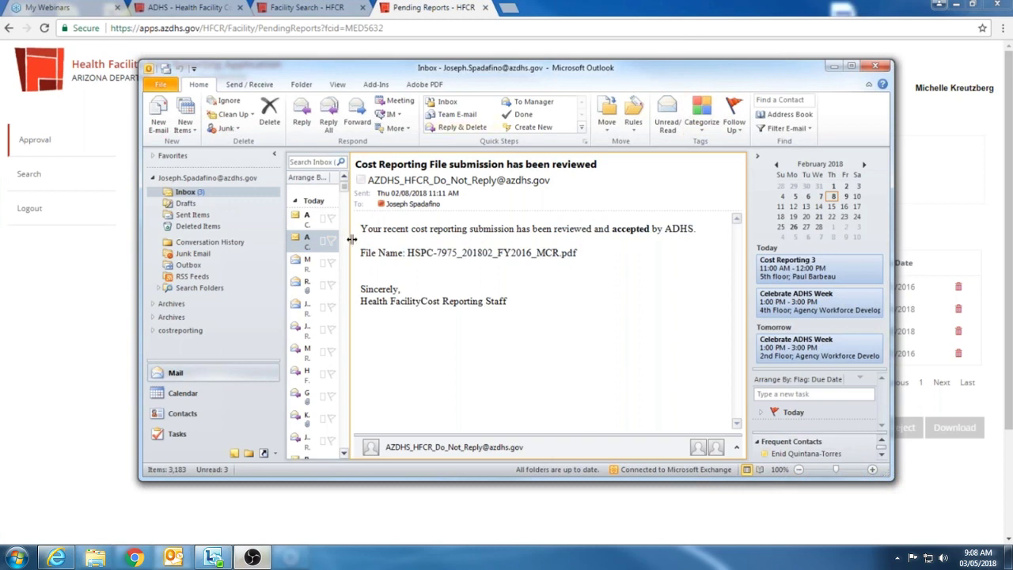
pyautogui.moveTo(352, 239); pyautogui.dragTo(419, 239)
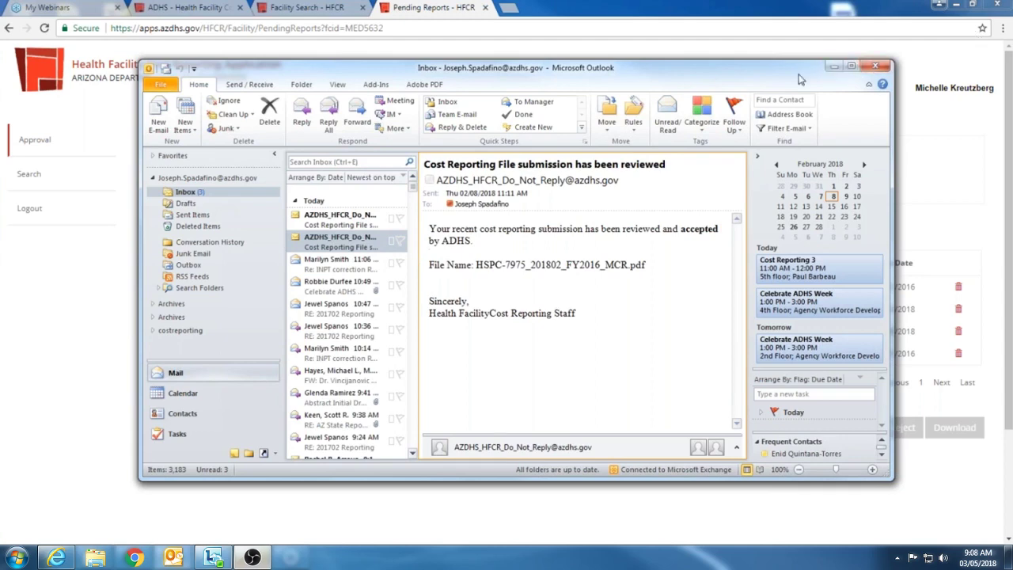
# Step: Minimize Outlook, go back to the approval list, and return to the Facility Search - HFCR tab
pyautogui.click(834, 67)
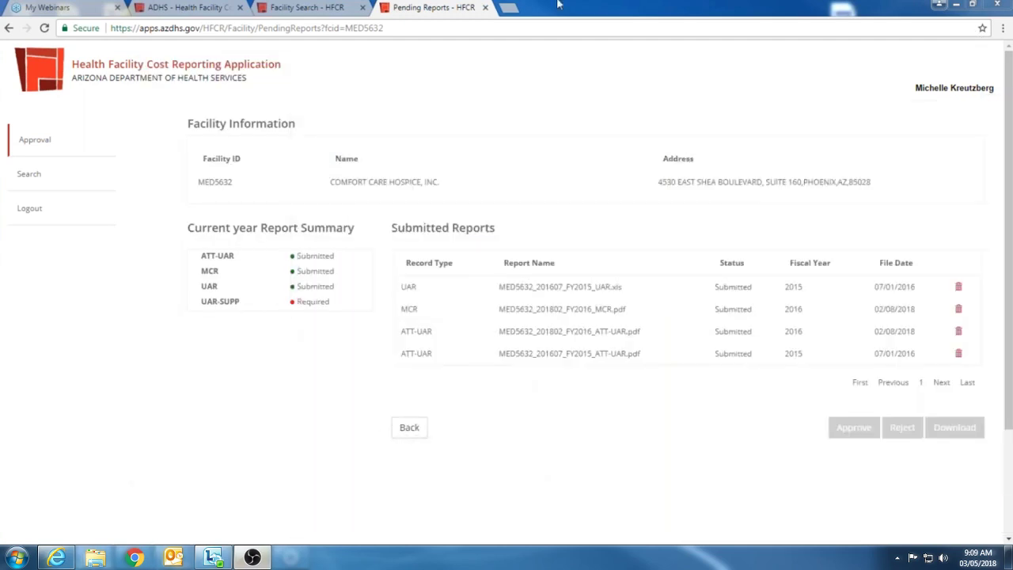
pyautogui.click(419, 428)
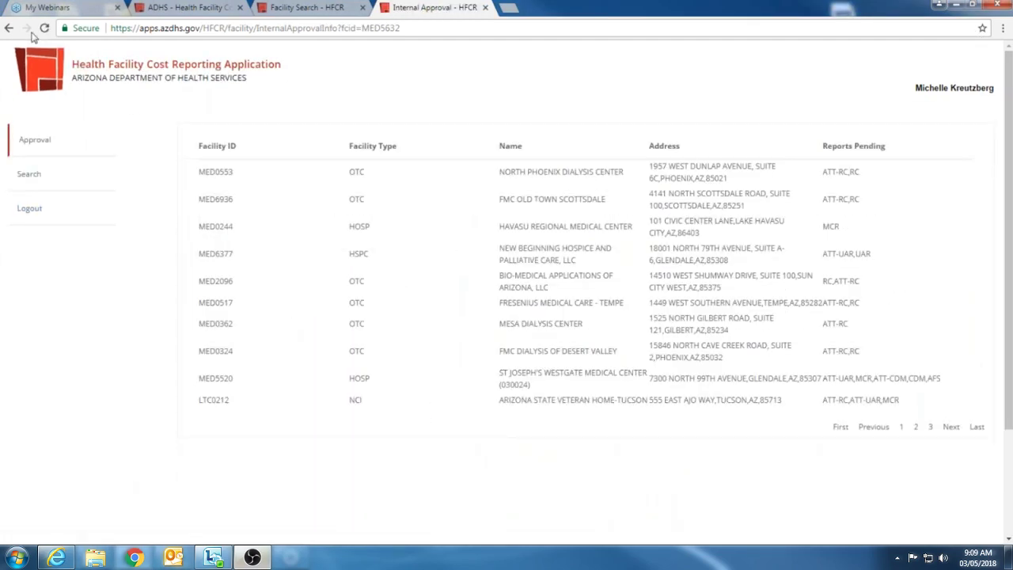
pyautogui.click(332, 10)
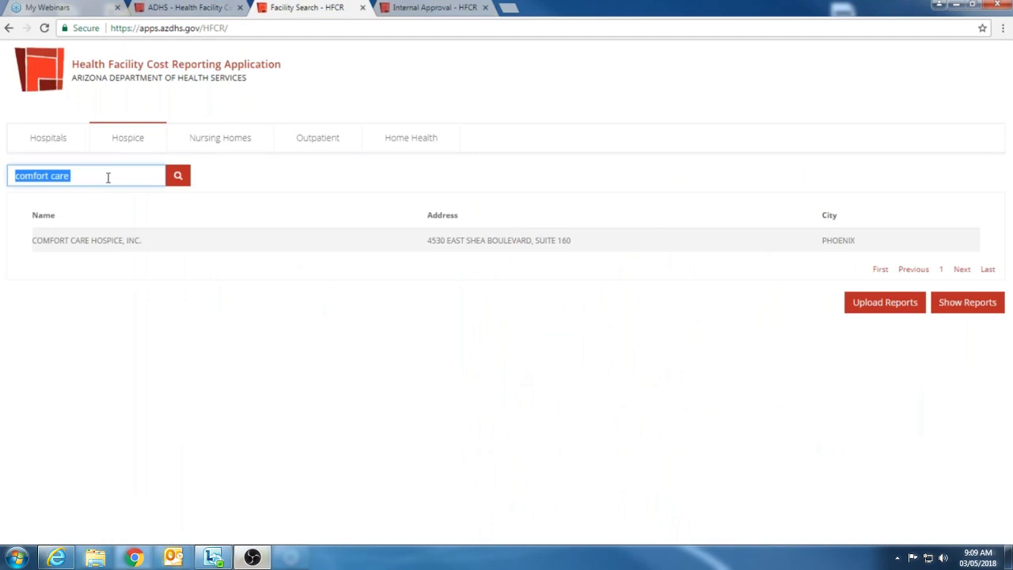
# Step: Search 'casa de la', choose Casa de la Luz Hospice, and confirm it for uploading reports
pyautogui.write('casa de la')
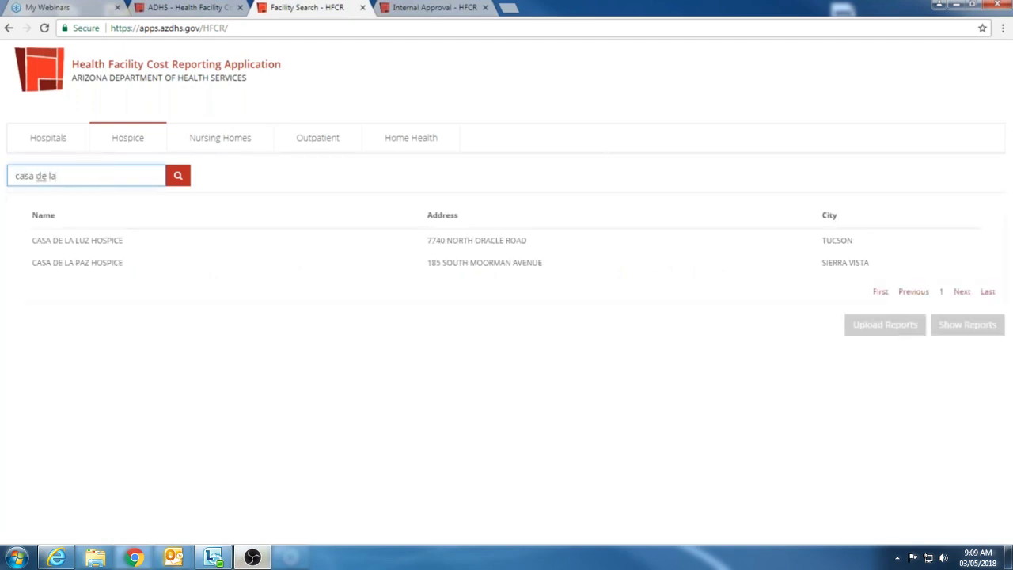
pyautogui.click(439, 240)
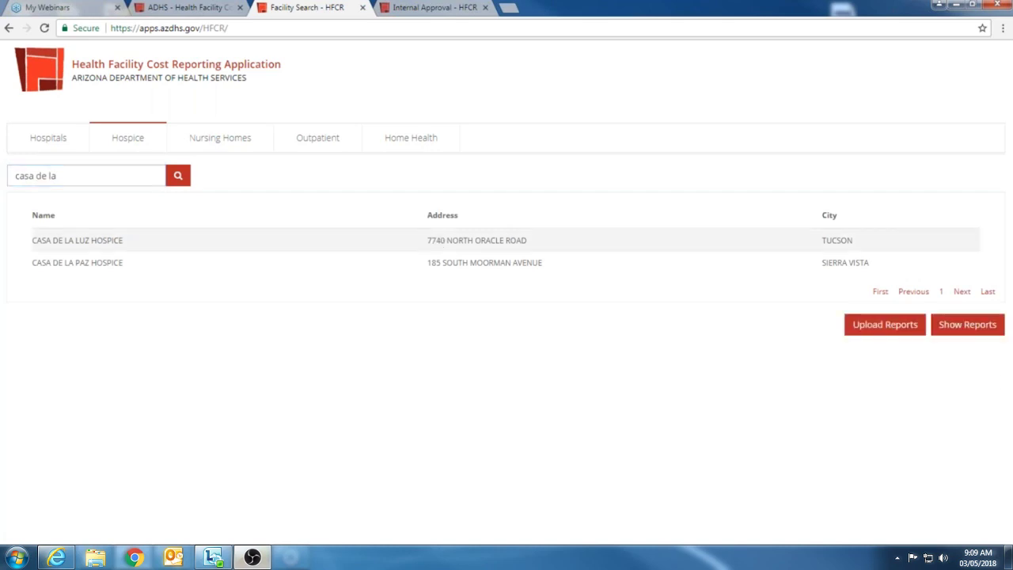
pyautogui.click(881, 324)
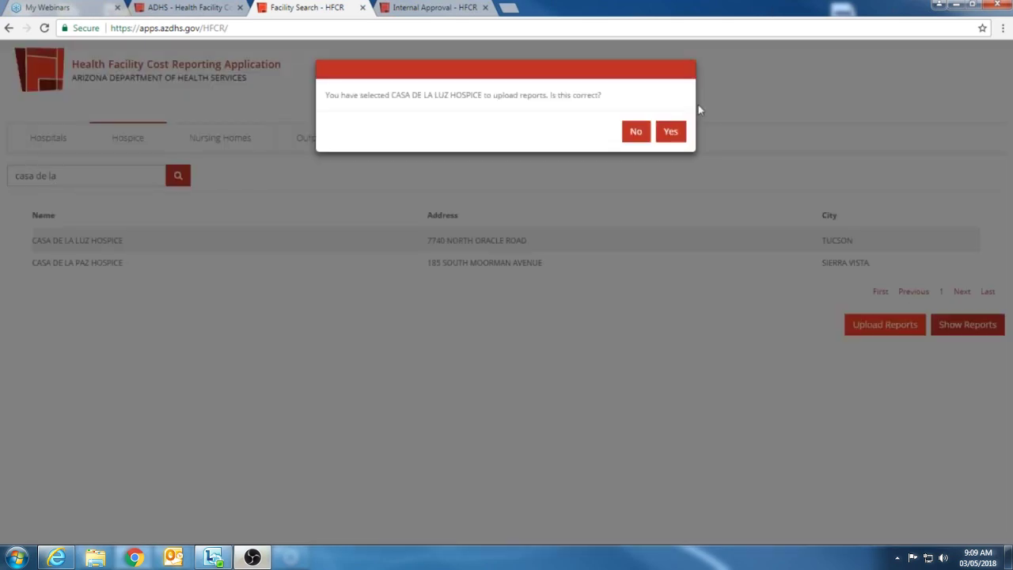
pyautogui.click(670, 132)
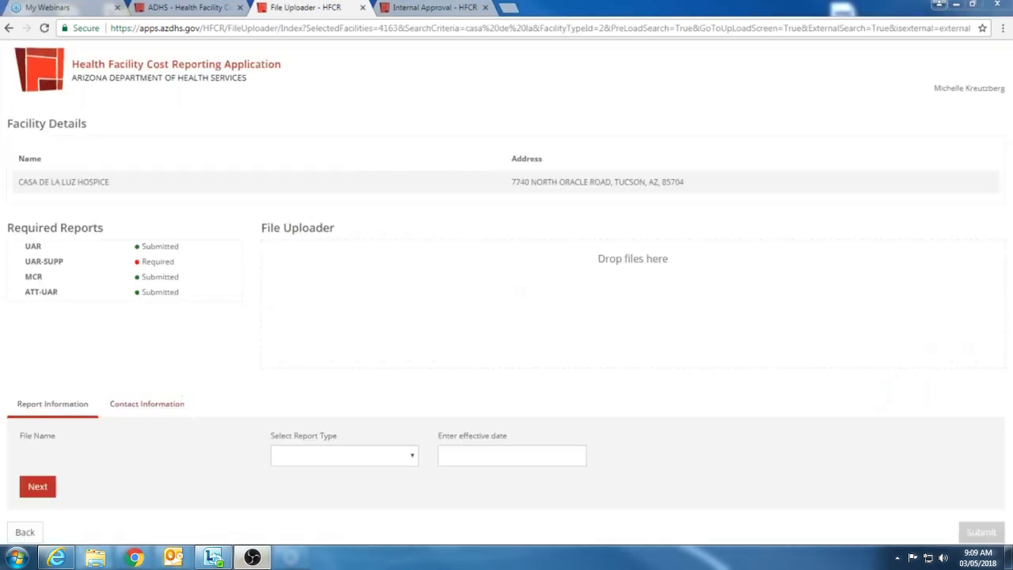
# Step: Add the three cost report files and give the MCR a 01/01/2016–12/31/2016 period
pyautogui.moveTo(673, 269); pyautogui.dragTo(570, 310)
pyautogui.click(478, 452)
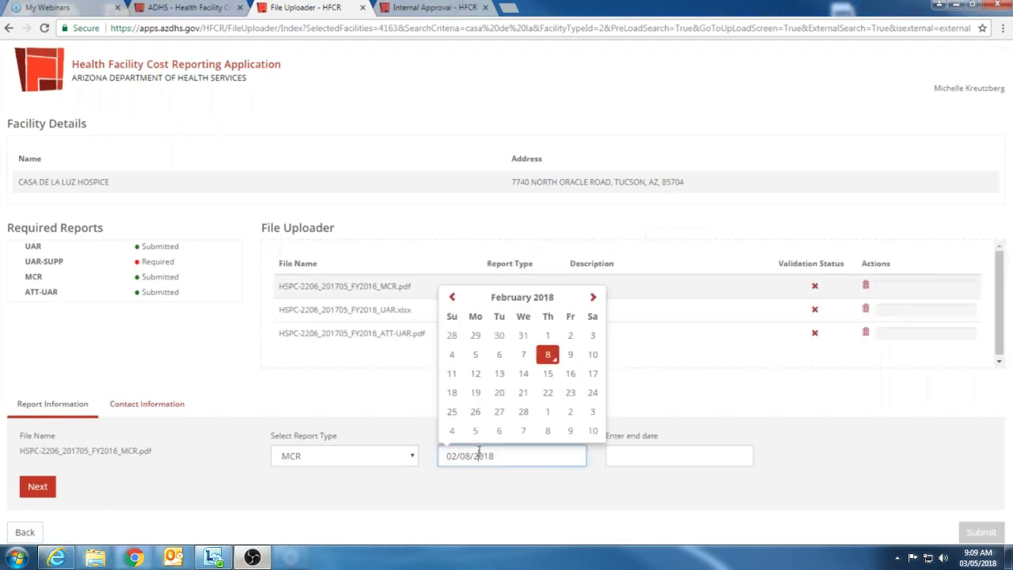
pyautogui.click(500, 299)
pyautogui.click(522, 314)
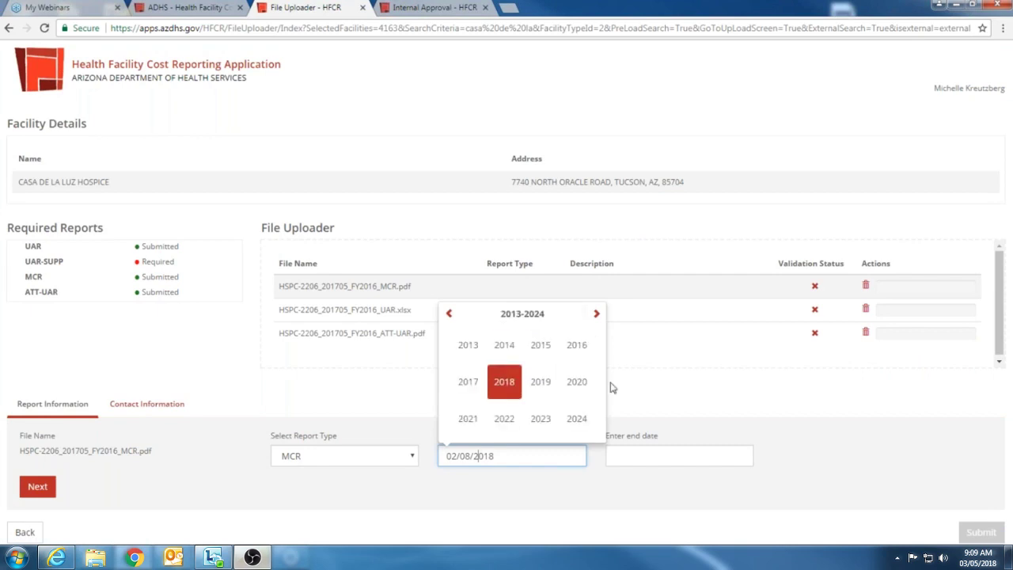
pyautogui.click(574, 347)
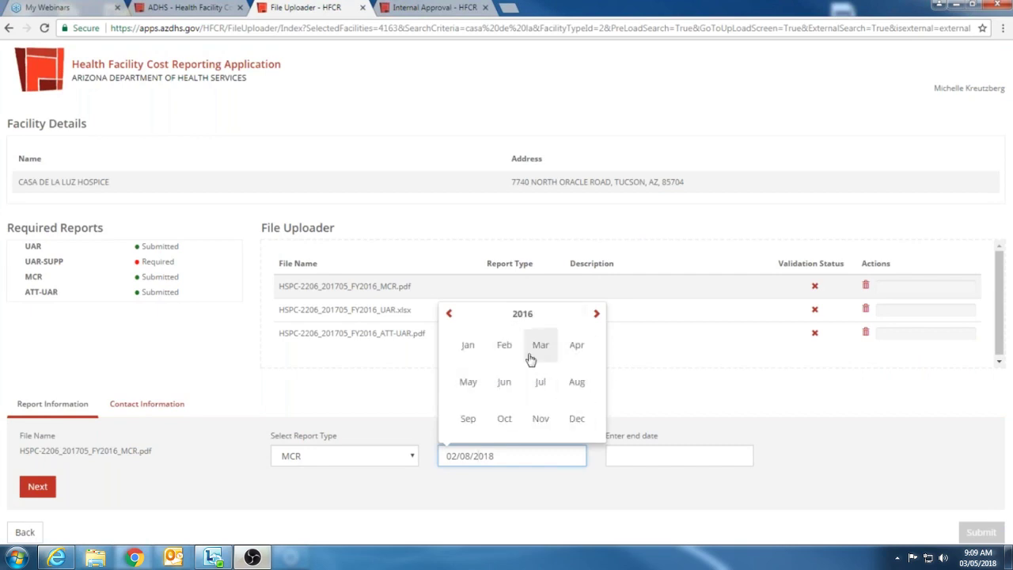
pyautogui.click(466, 346)
pyautogui.click(570, 341)
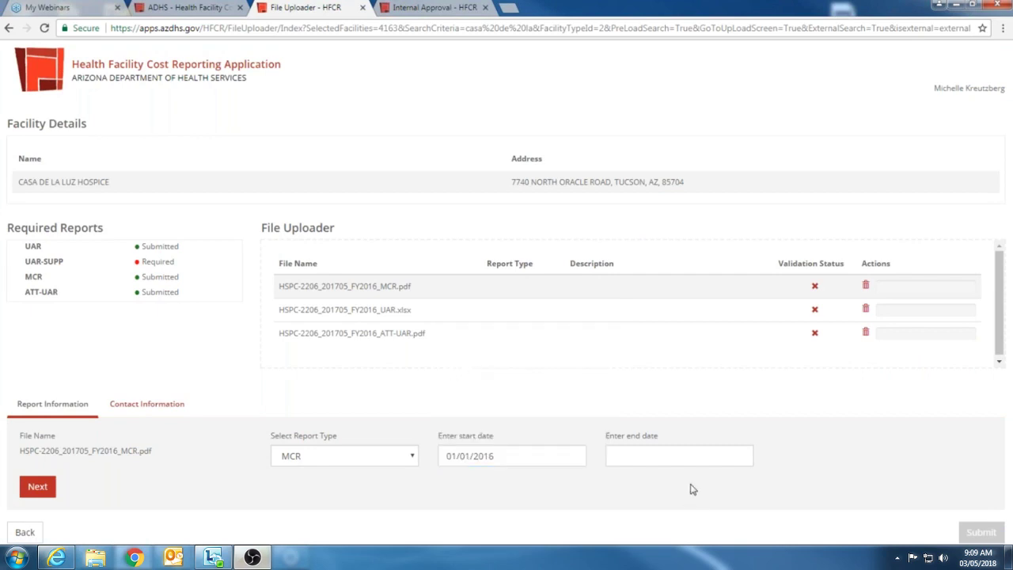
pyautogui.click(684, 456)
pyautogui.click(713, 298)
pyautogui.click(713, 315)
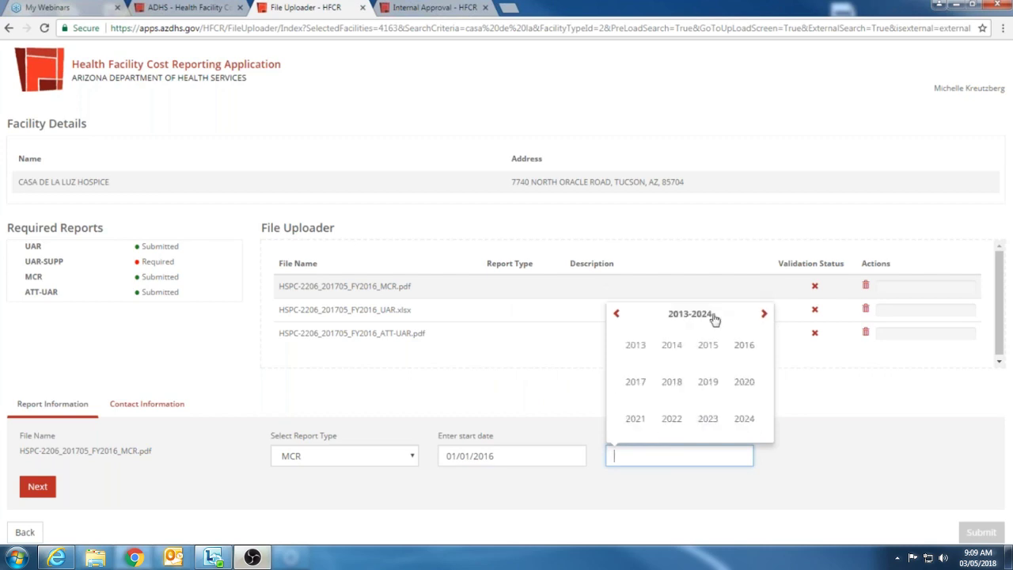
pyautogui.click(743, 346)
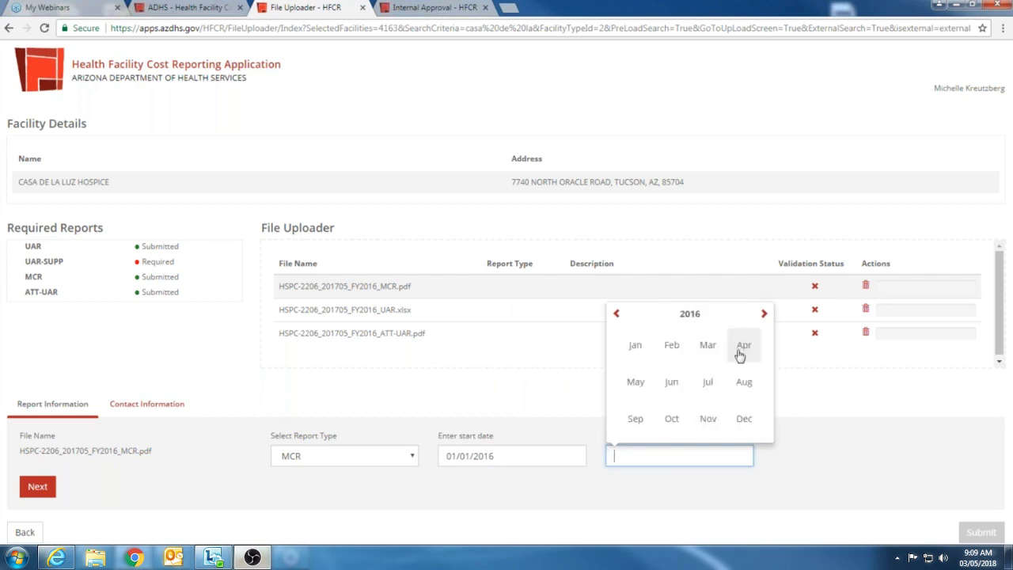
pyautogui.click(744, 420)
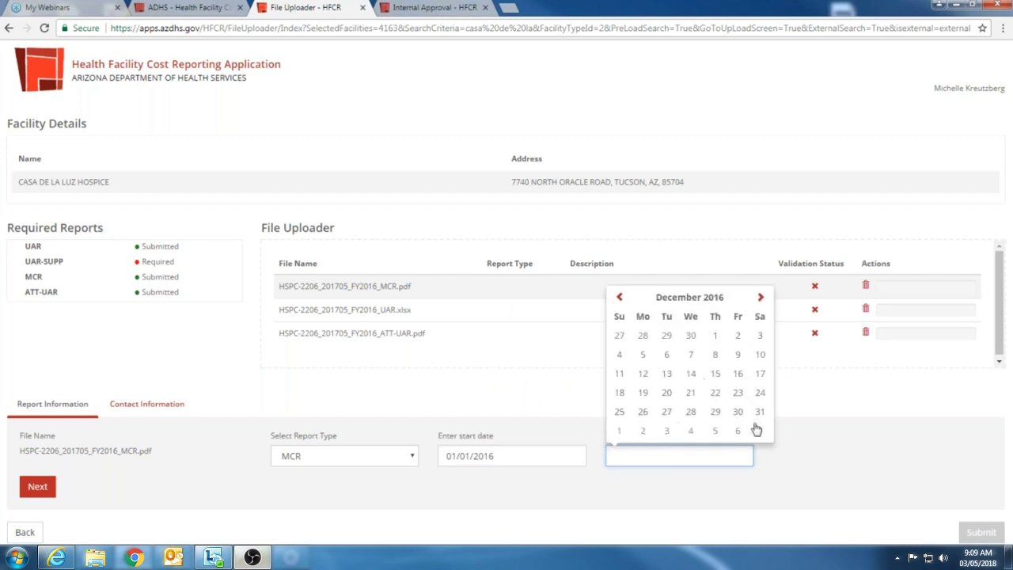
pyautogui.click(760, 412)
pyautogui.click(37, 487)
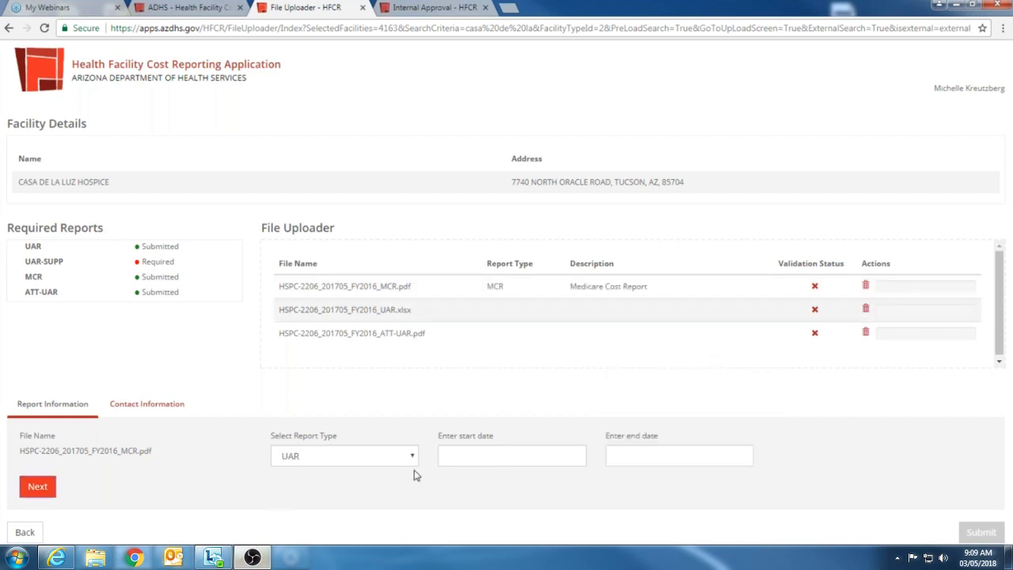
# Step: Give the UAR file the same 01/01/2016–12/31/2016 reporting period
pyautogui.click(447, 455)
pyautogui.click(570, 335)
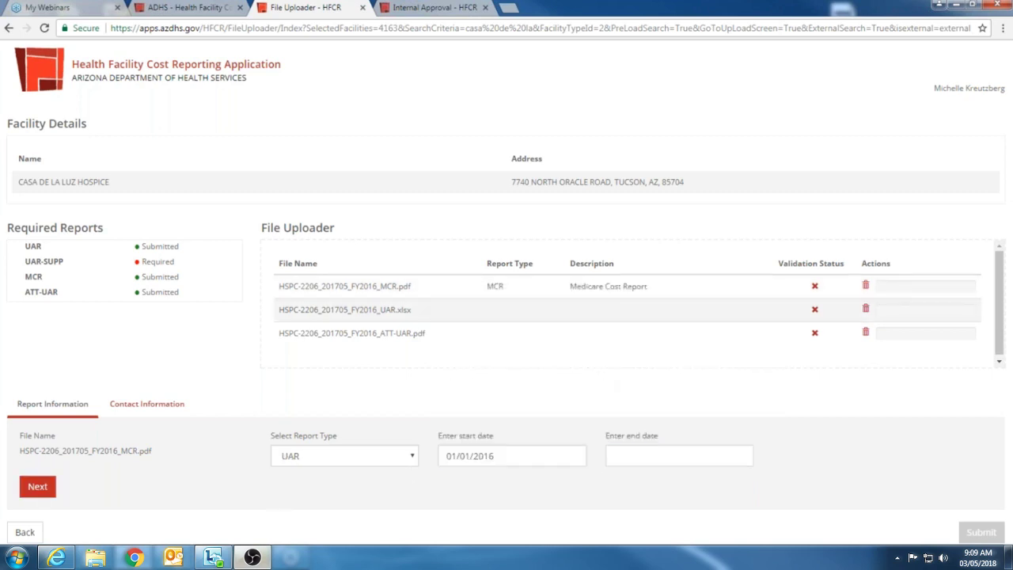
pyautogui.click(681, 456)
pyautogui.click(759, 413)
pyautogui.click(37, 486)
# Step: Give the ATT-UAR file the 01/01/2016–12/31/2016 period and proceed to contact information
pyautogui.click(507, 456)
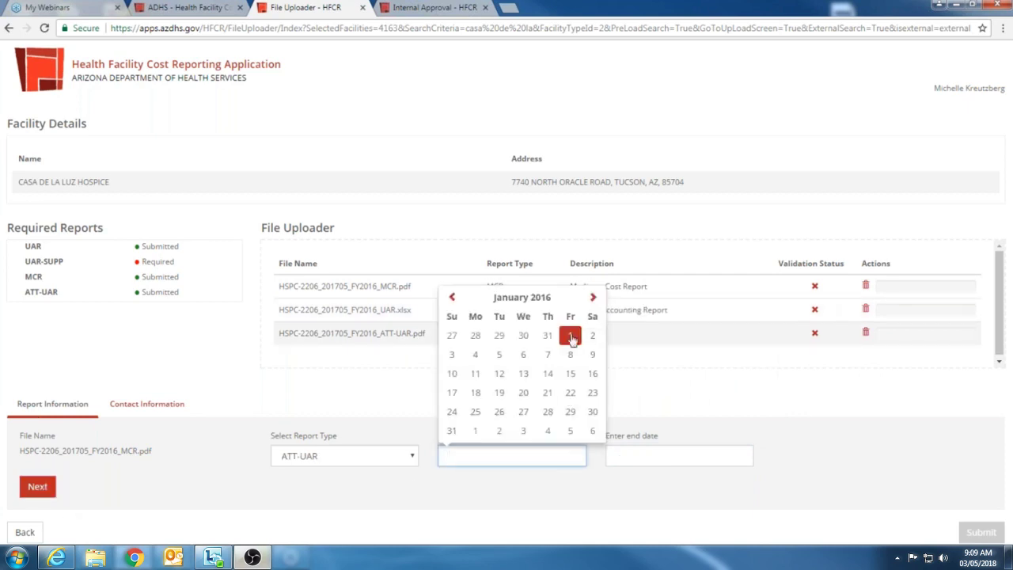
pyautogui.click(570, 335)
pyautogui.click(730, 462)
pyautogui.click(758, 413)
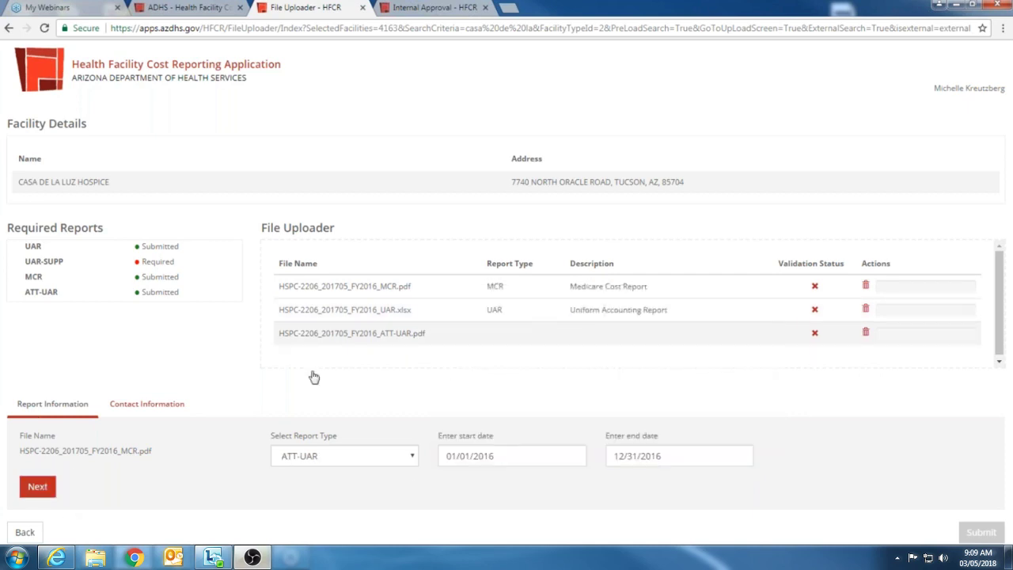
pyautogui.click(37, 486)
pyautogui.click(81, 455)
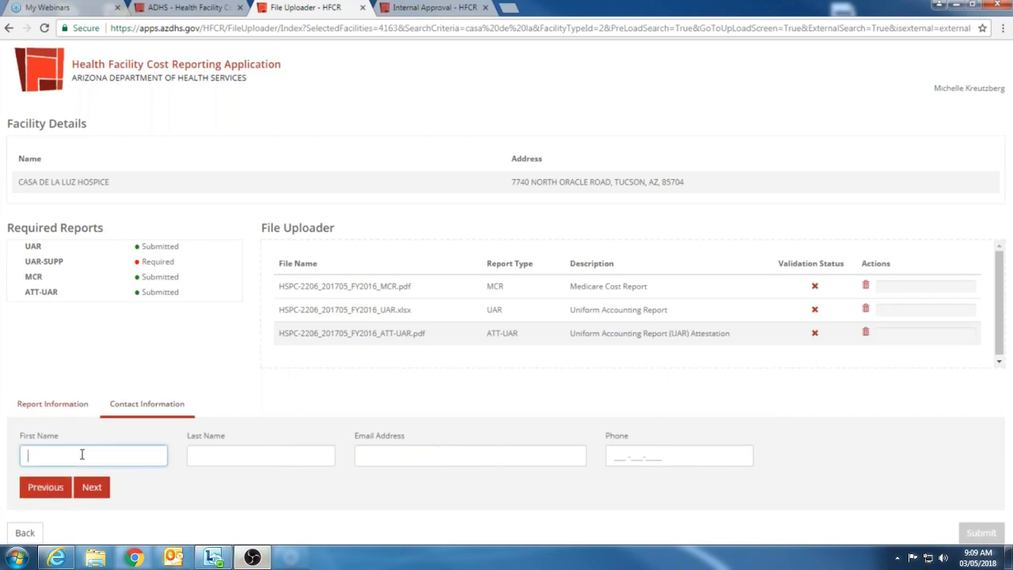
# Step: Enter the contact's first name, last name and e-mail address
pyautogui.press('Tab')
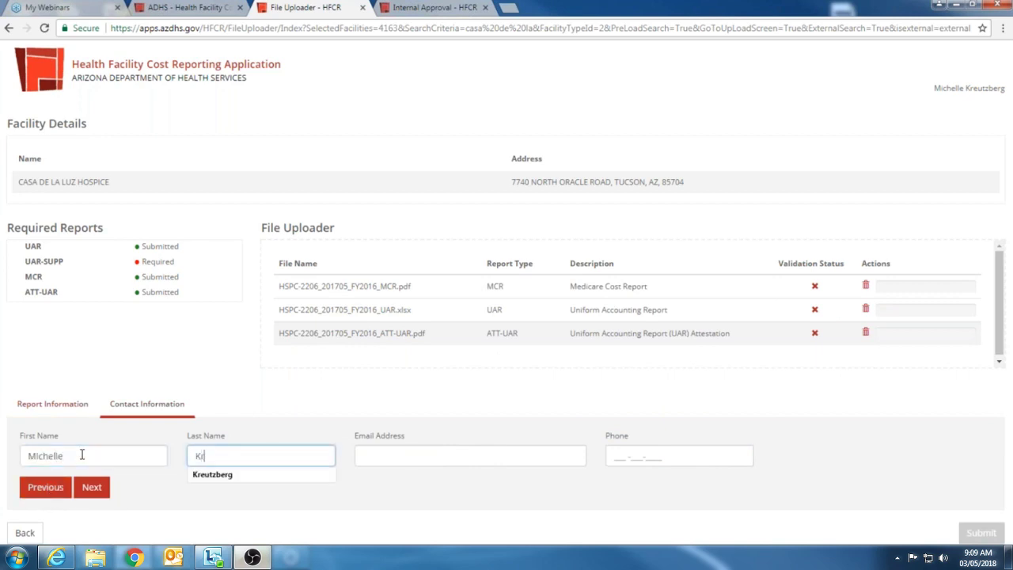
pyautogui.press('Tab')
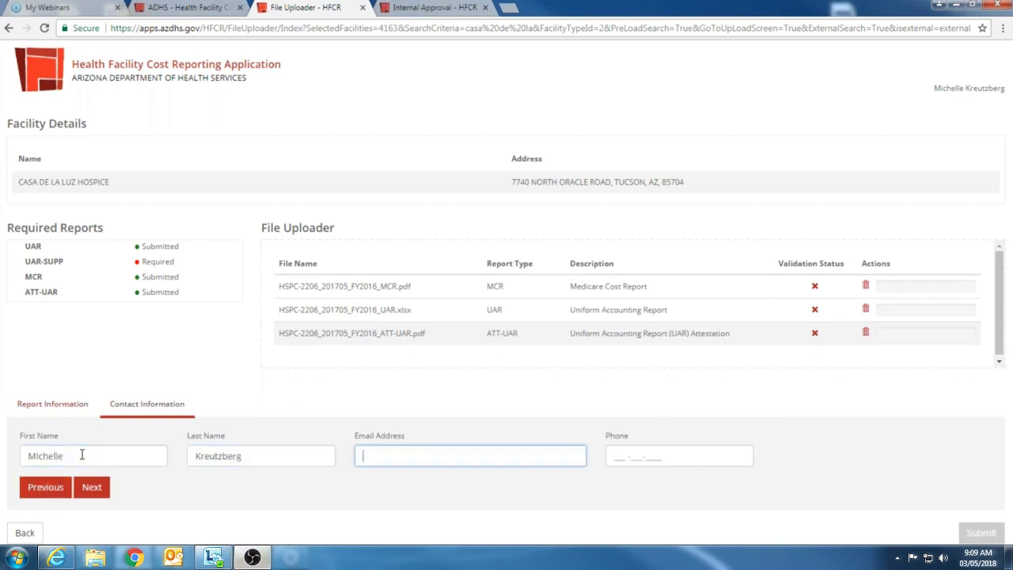
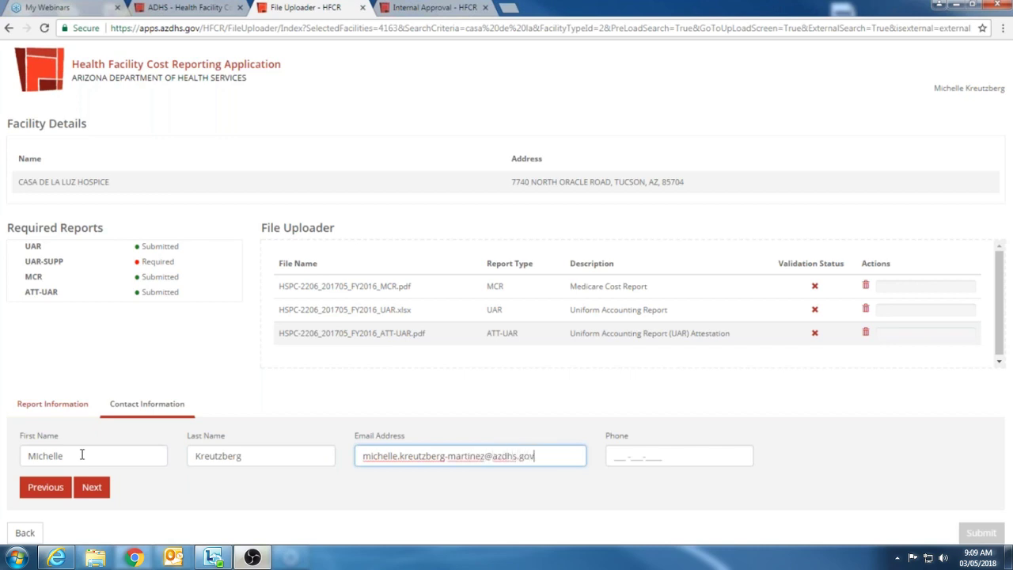
pyautogui.press('Tab')
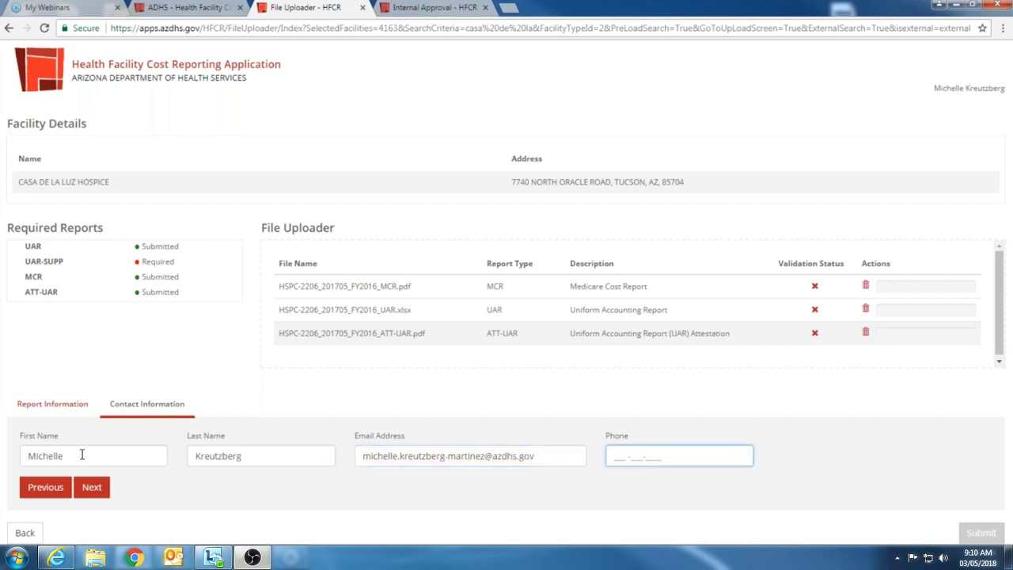
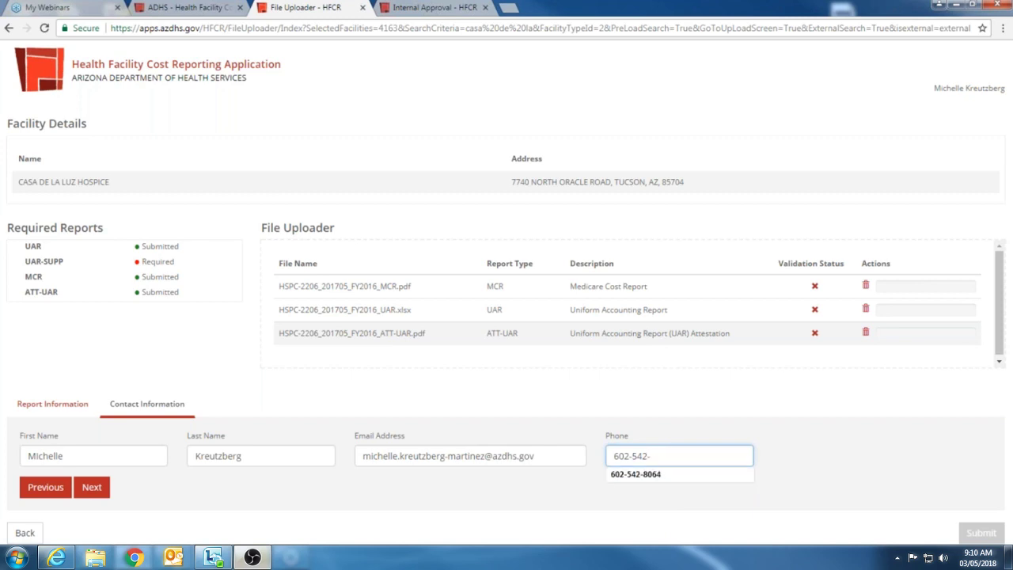
# Step: Enter and correct the contact's phone number, then validate and submit the three reports
pyautogui.click(101, 489)
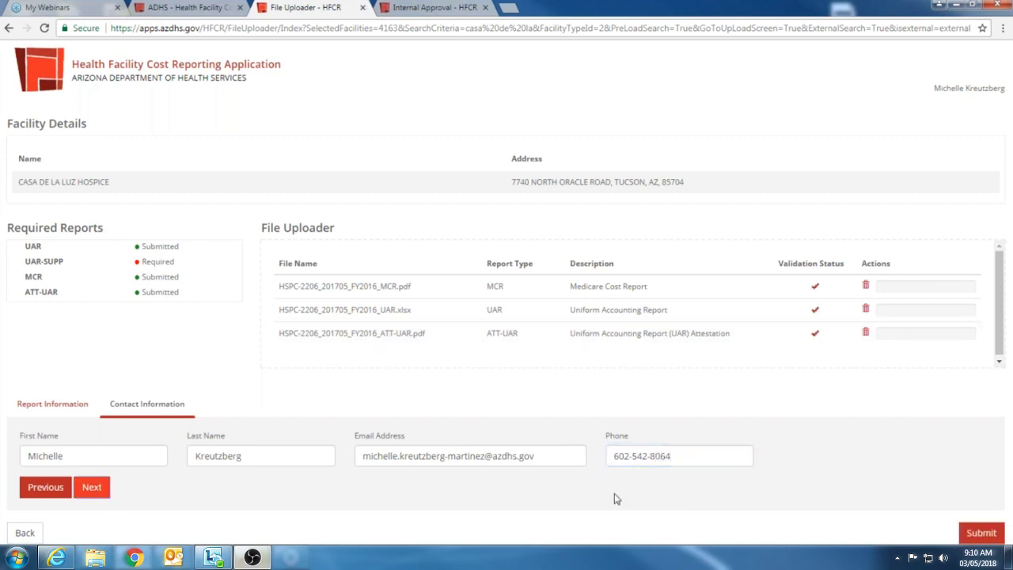
pyautogui.click(981, 533)
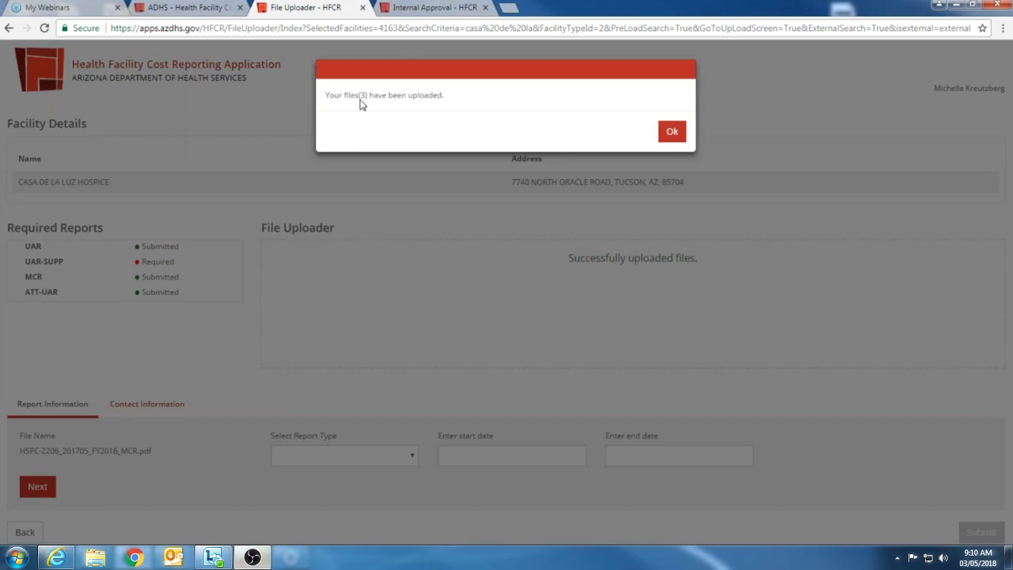
# Step: Dismiss the files-uploaded notice and select the old search text for replacement
pyautogui.click(672, 131)
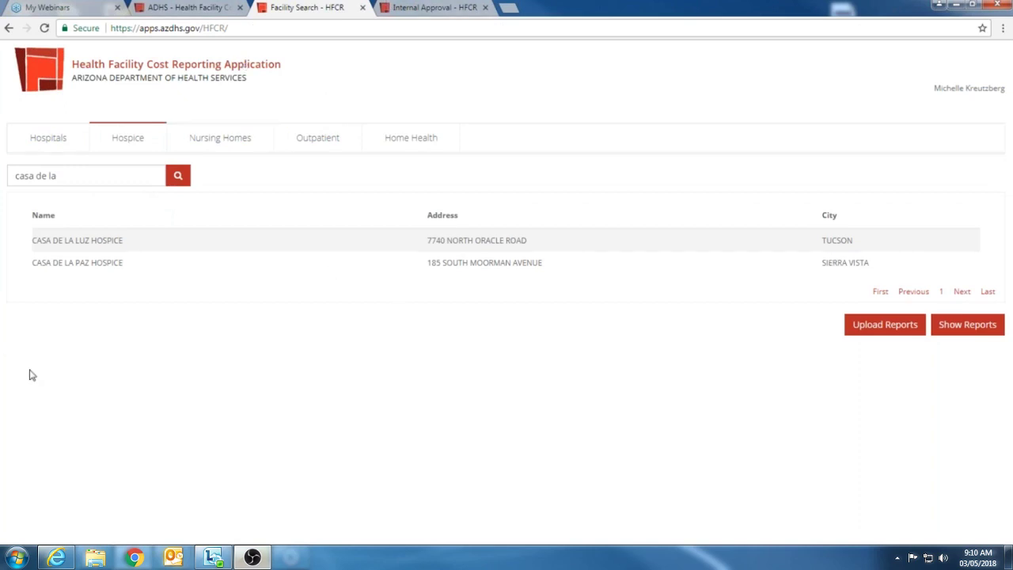
pyautogui.tripleClick(52, 176)
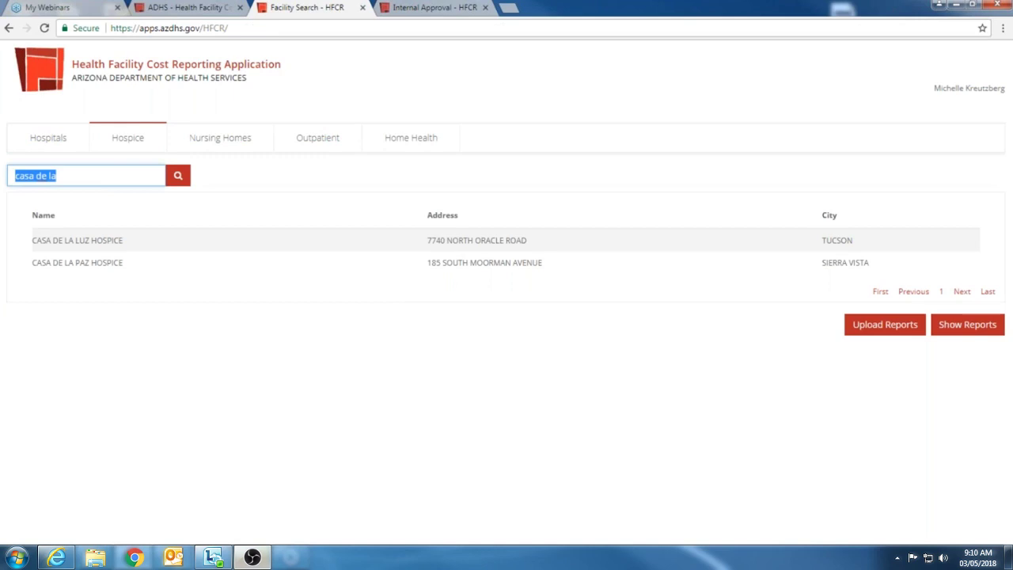
# Step: Search hospices for 'comfort care' and select COMFORT CARE HOSPICE, INC
pyautogui.write('comfor')
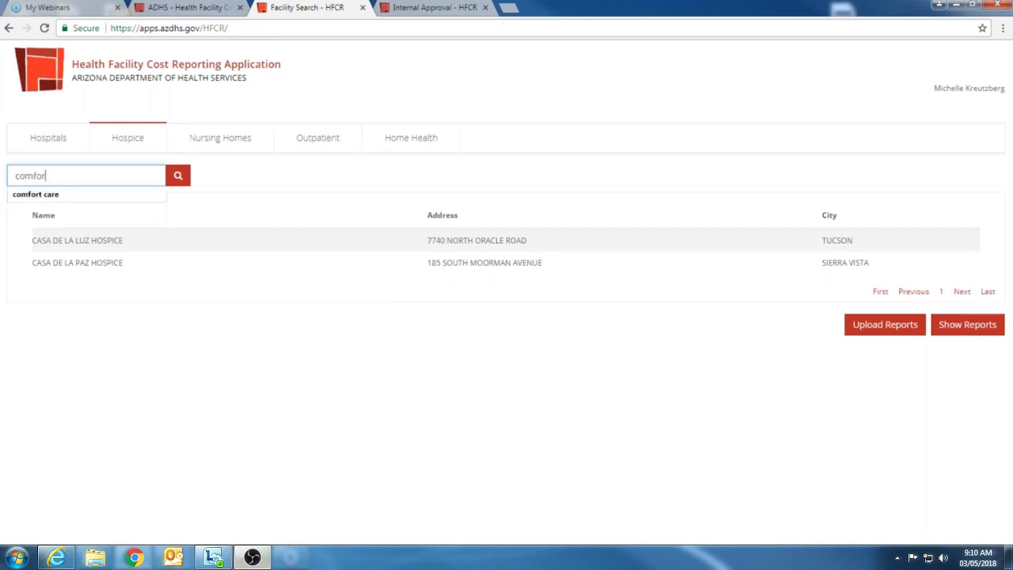
pyautogui.write('t care')
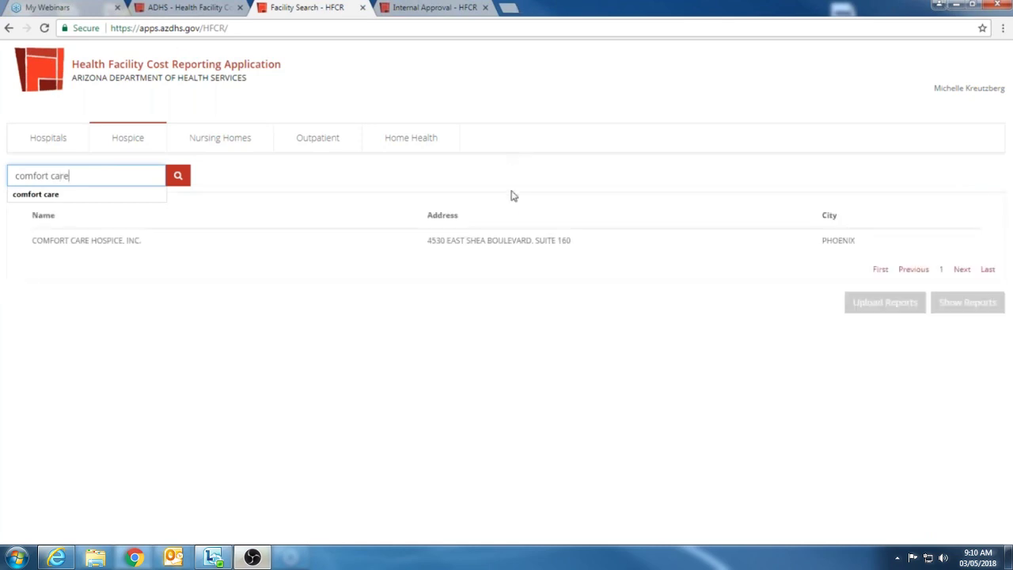
pyautogui.click(530, 237)
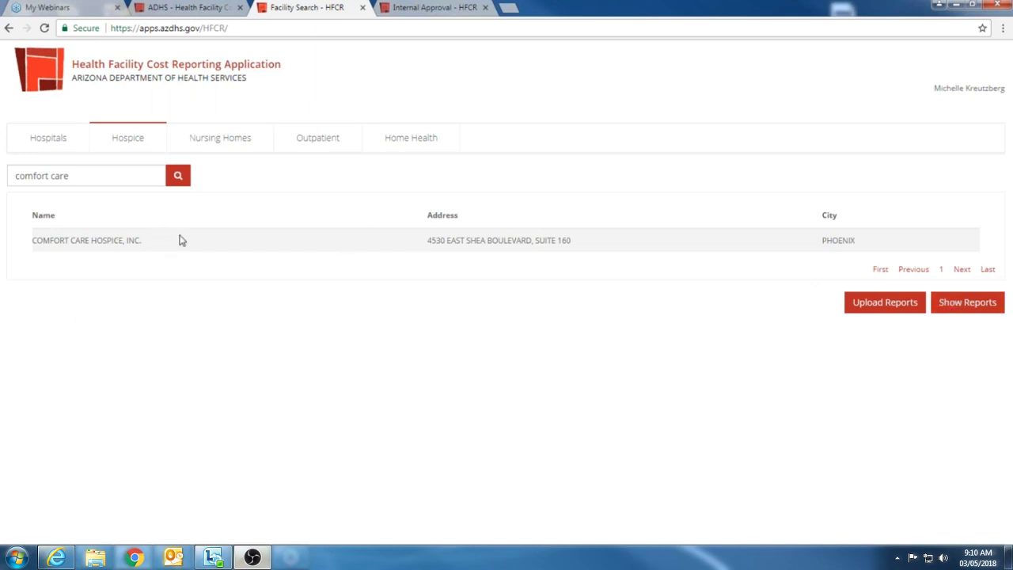
# Step: Select the 2016 ATT-UAR, 2015 ATT-UAR and 2016 Medicare Cost Report and download them as a zip
pyautogui.click(970, 304)
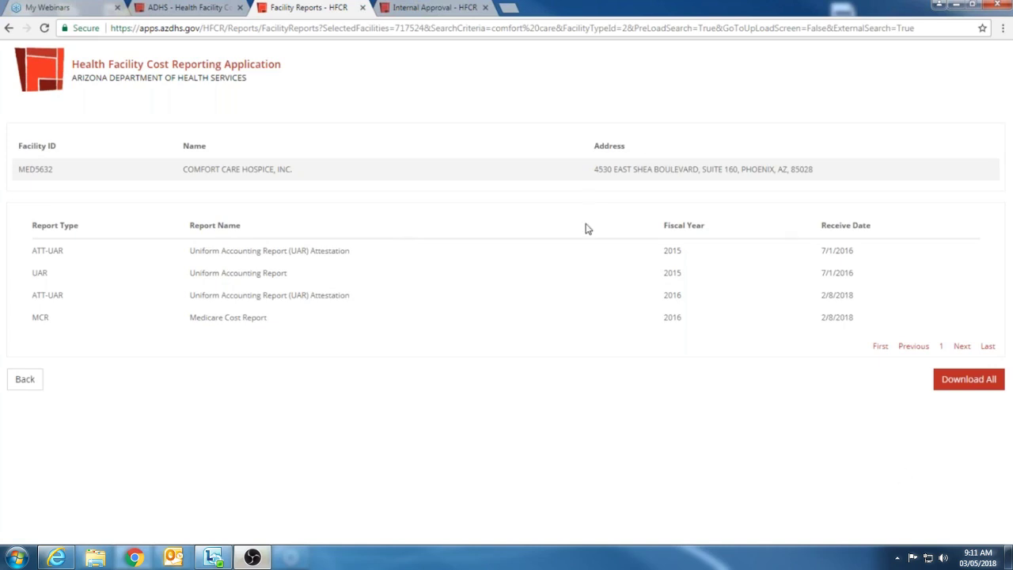
pyautogui.click(279, 296)
pyautogui.click(272, 258)
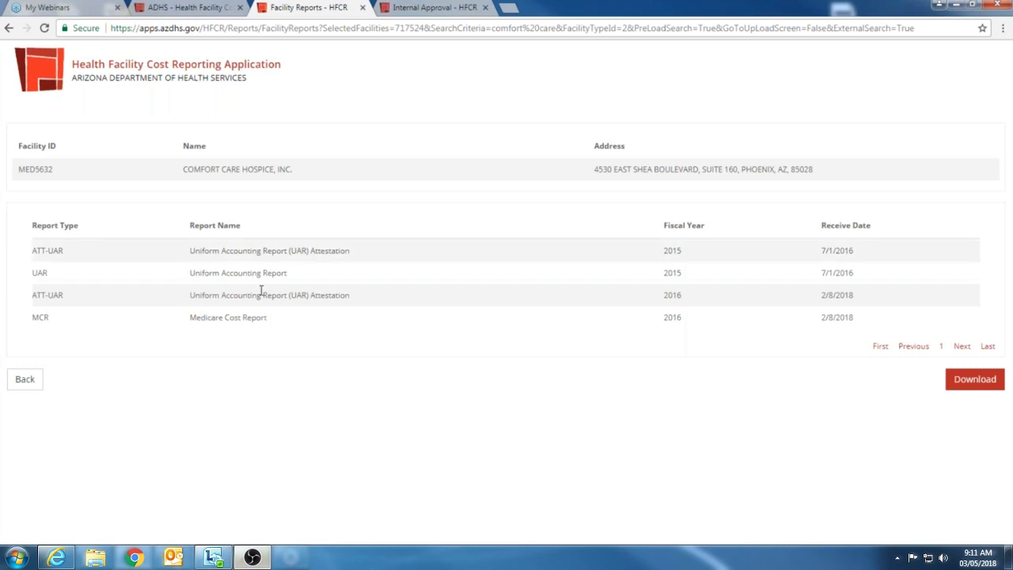
pyautogui.click(253, 319)
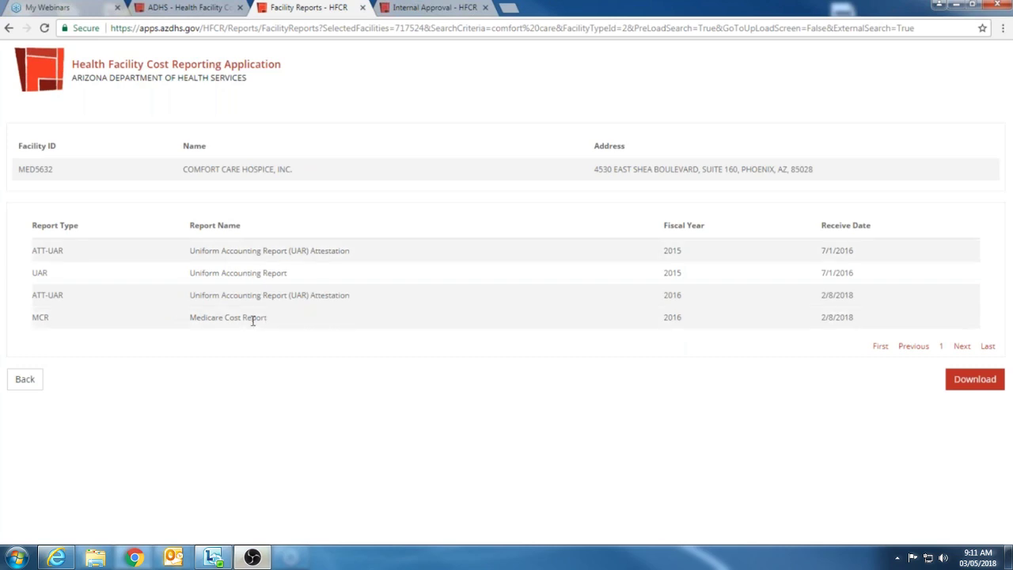
pyautogui.click(990, 385)
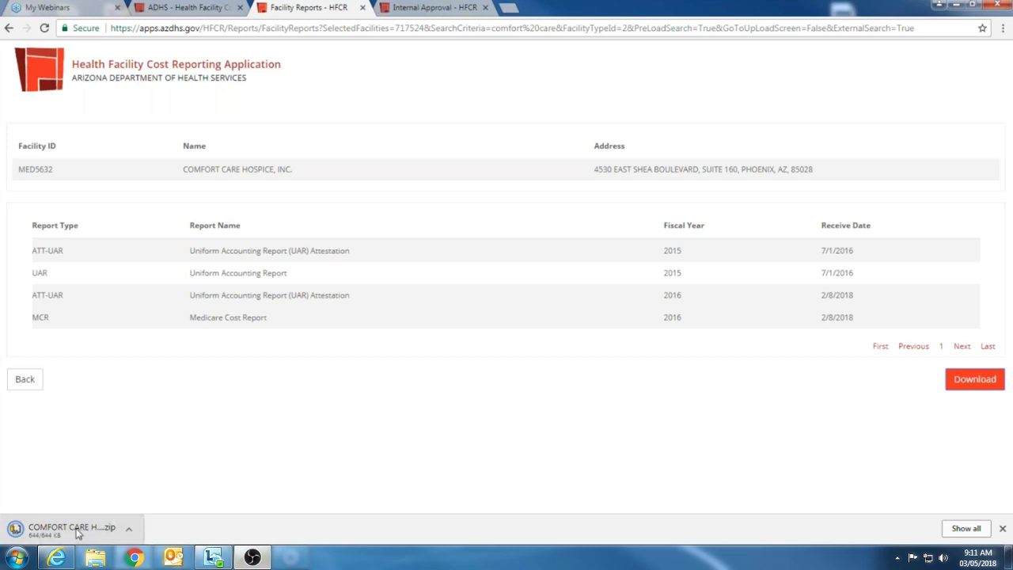
# Step: Open the downloaded zip in PKZIP to check its three PDFs, then close it
pyautogui.click(78, 534)
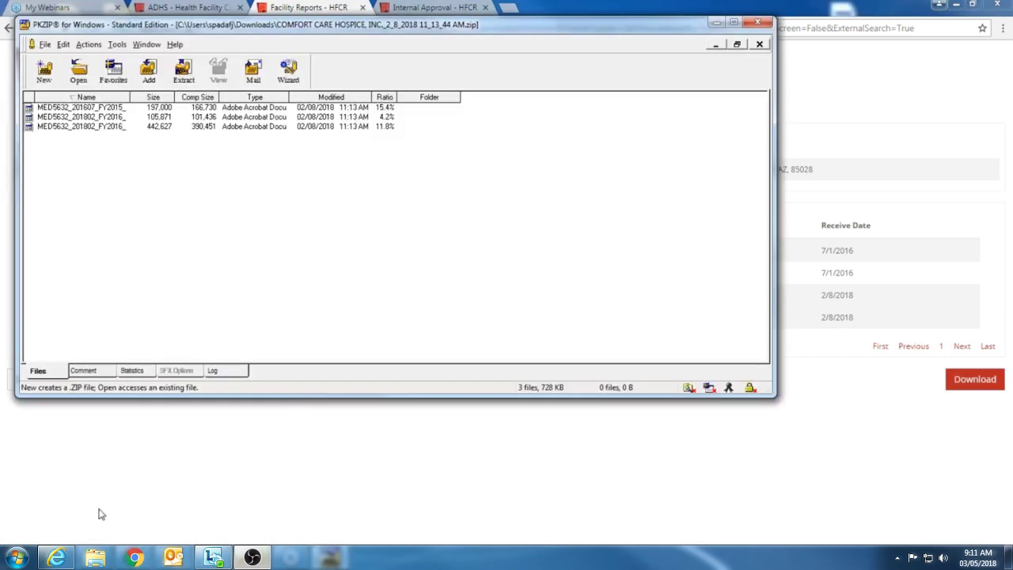
pyautogui.moveTo(252, 29); pyautogui.dragTo(359, 61)
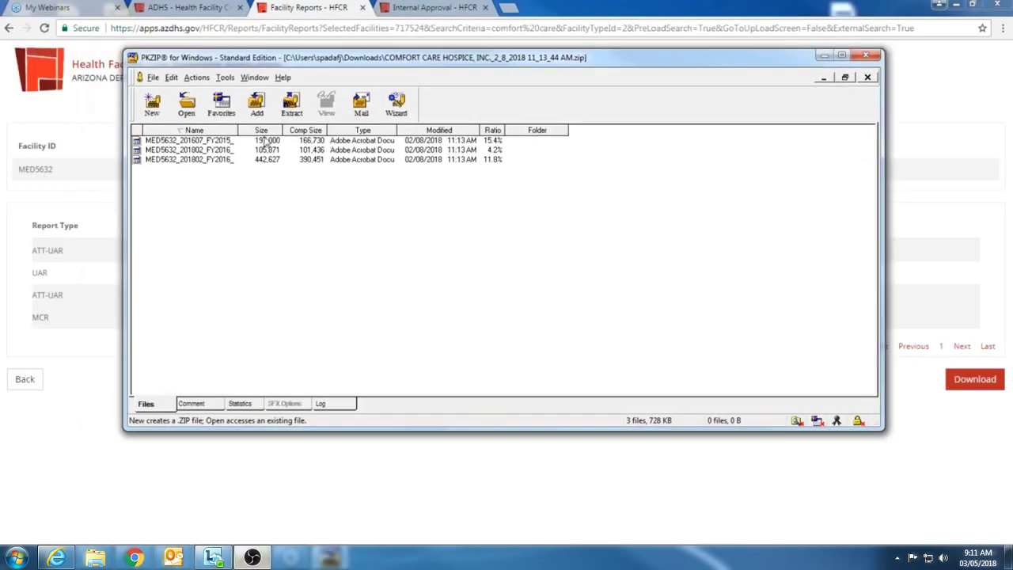
pyautogui.click(865, 56)
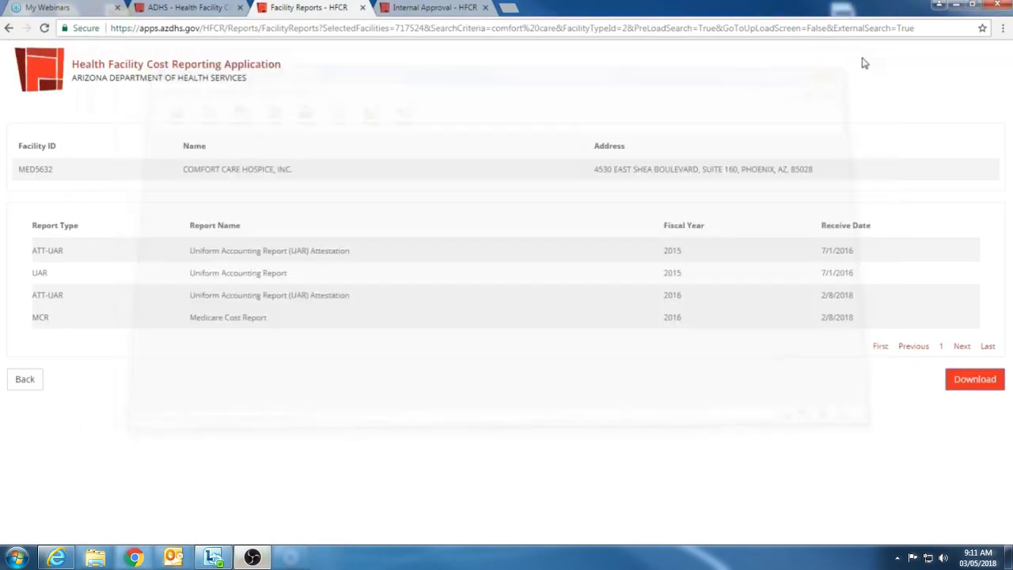
# Step: Go back from Facility Reports to the Hospice search listing only Comfort Care Hospice, Inc. in Phoenix
pyautogui.click(24, 379)
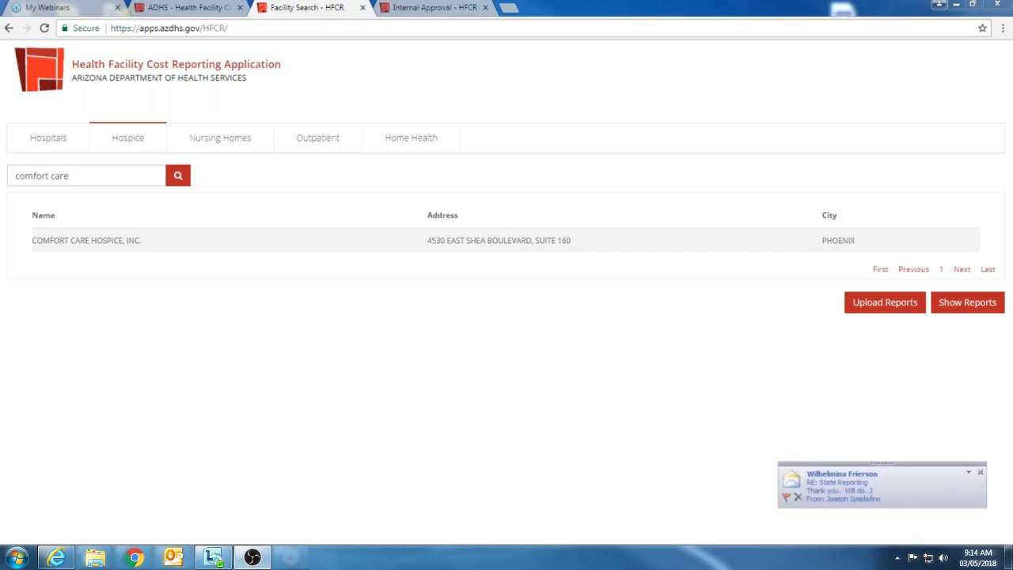
pyautogui.moveTo(1012, 422); pyautogui.dragTo(765, 399)
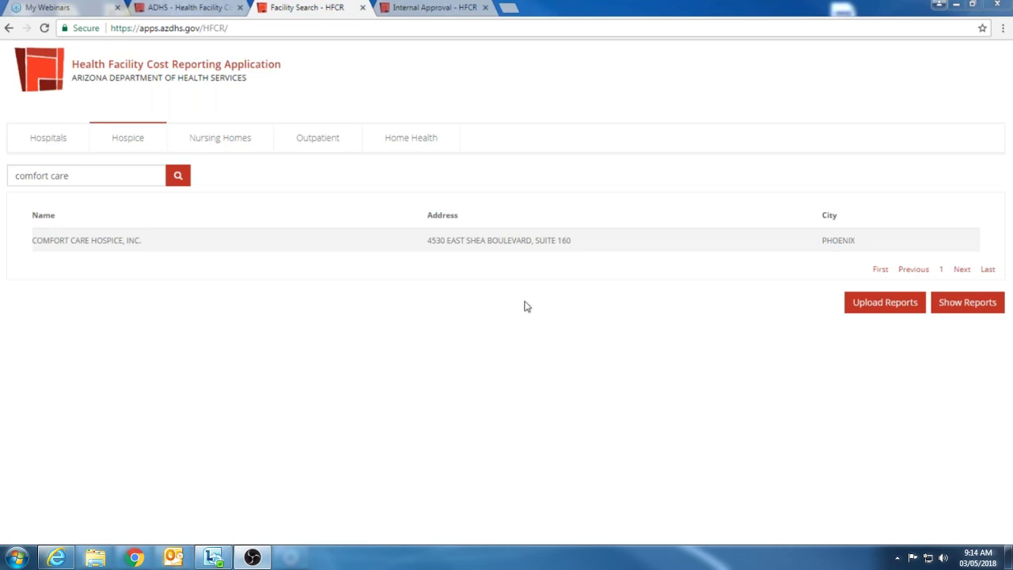
# Step: Open the ADHS Cost Reporting Contact Us page and highlight the office phone number
pyautogui.click(209, 8)
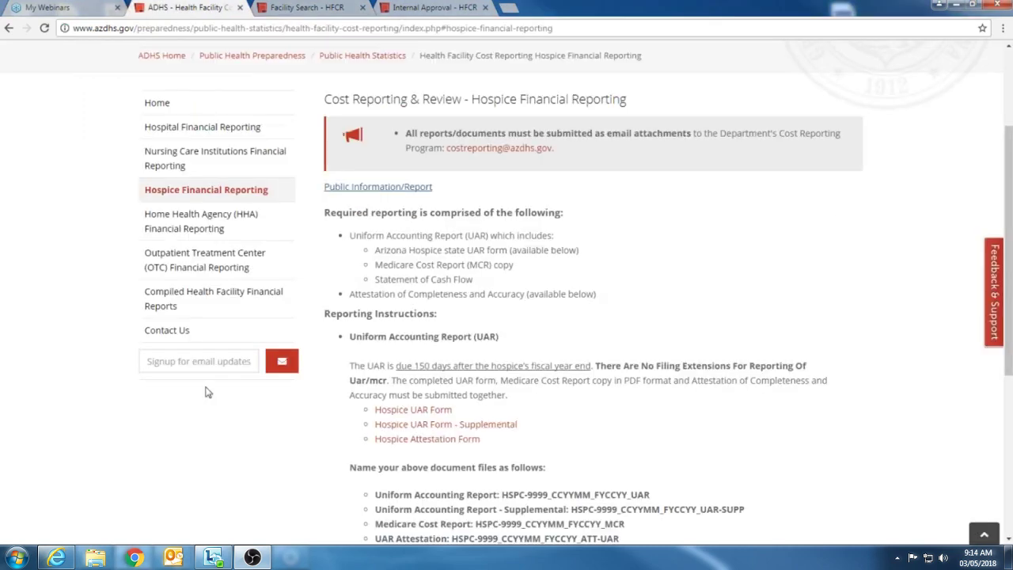
pyautogui.click(166, 330)
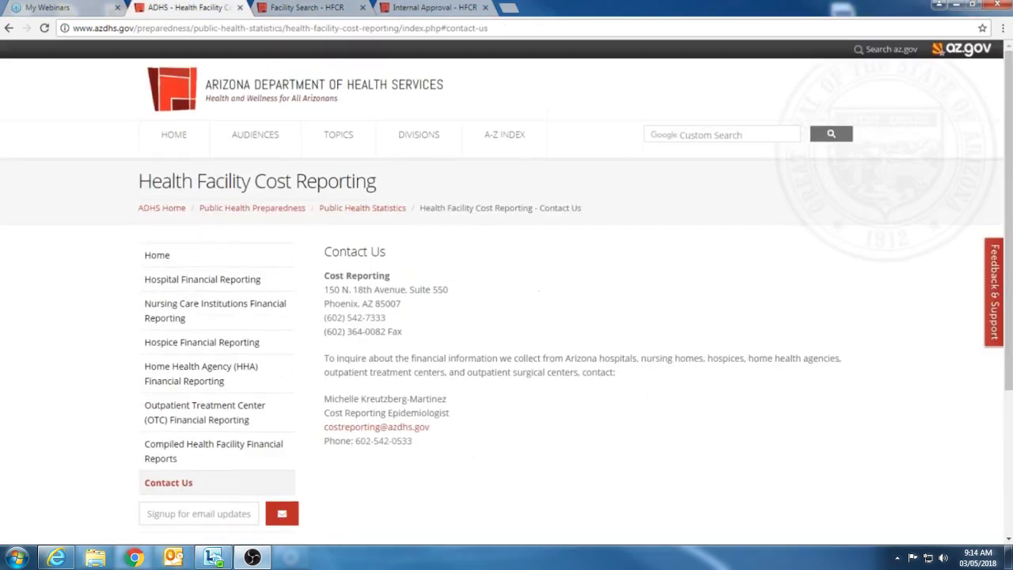
pyautogui.moveTo(426, 452); pyautogui.dragTo(349, 448)
pyautogui.click(436, 451)
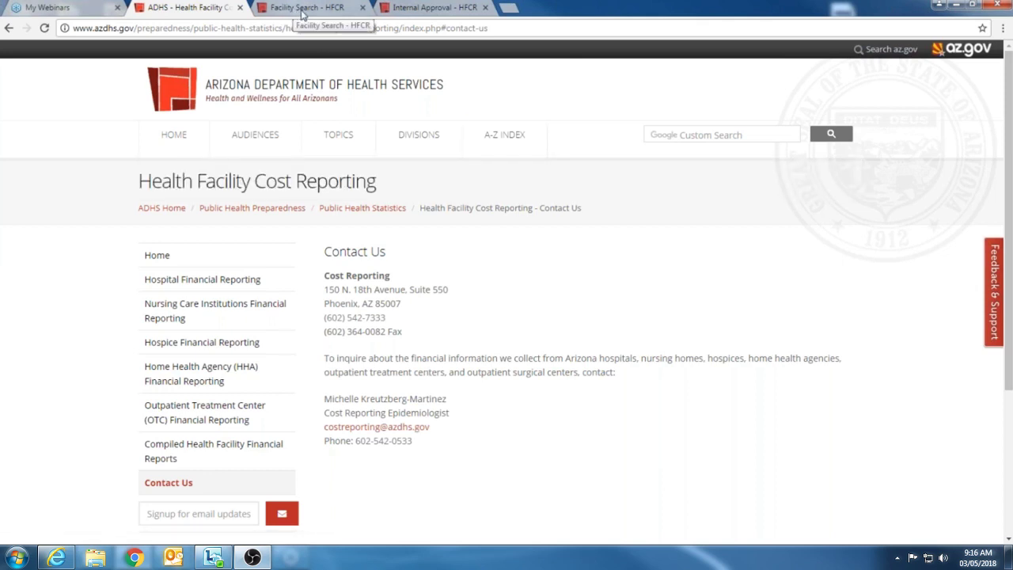
# Step: Clear the Comfort Care search text and rerun the search to list all hospices
pyautogui.hotkey('ctrl', '4')
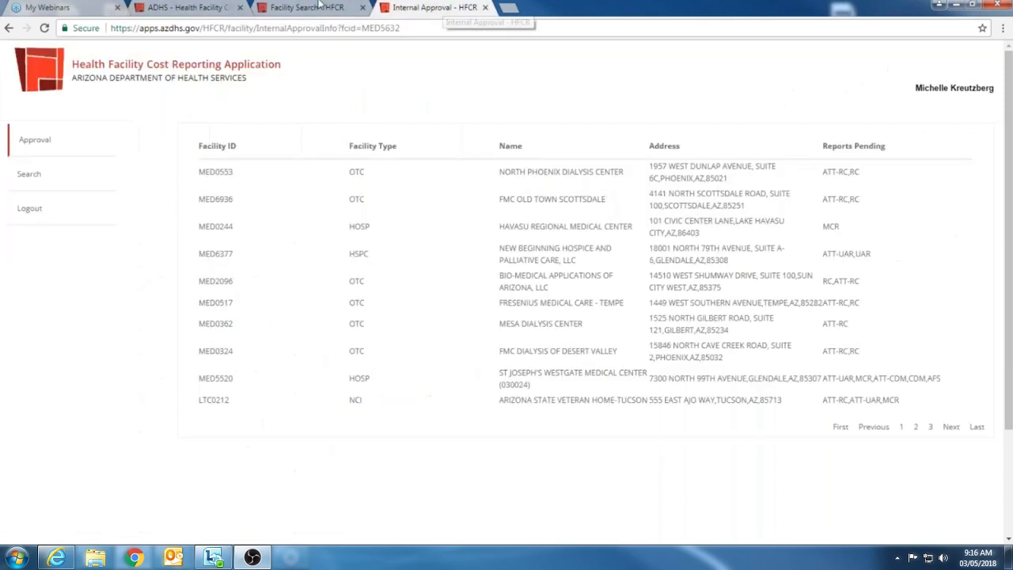
pyautogui.click(317, 7)
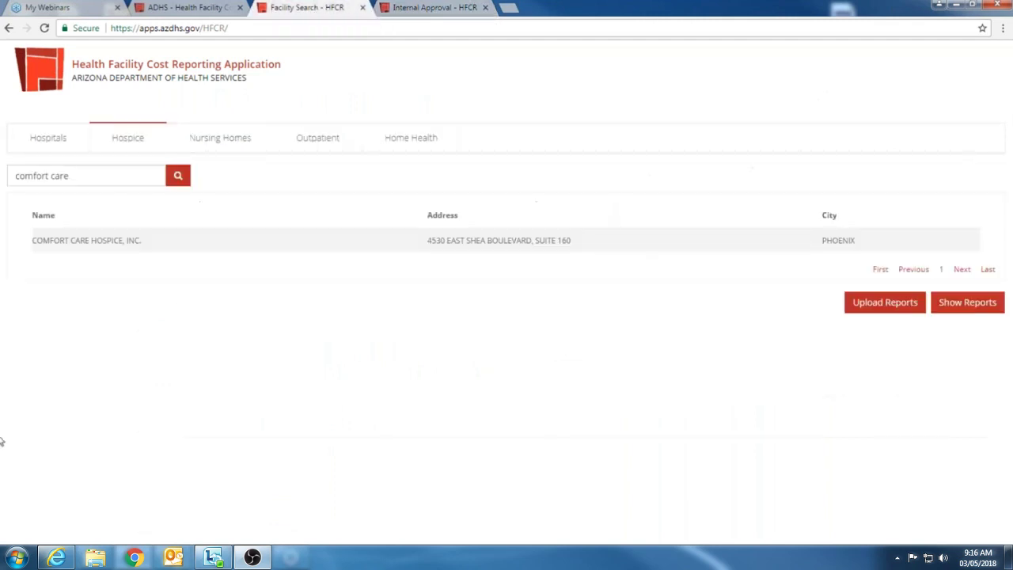
pyautogui.tripleClick(87, 175)
pyautogui.press('BackSpace')
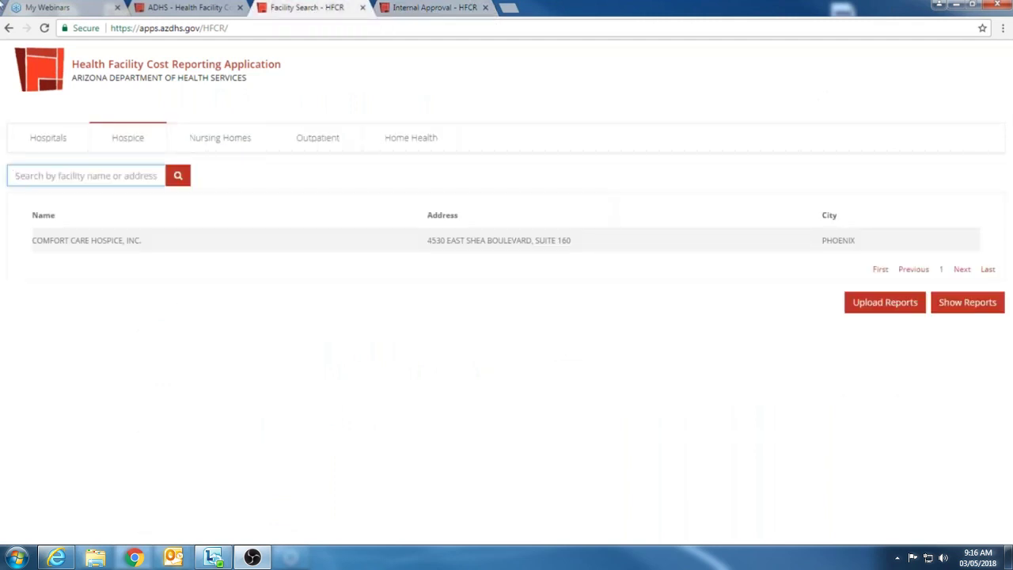
pyautogui.click(103, 176)
pyautogui.click(242, 193)
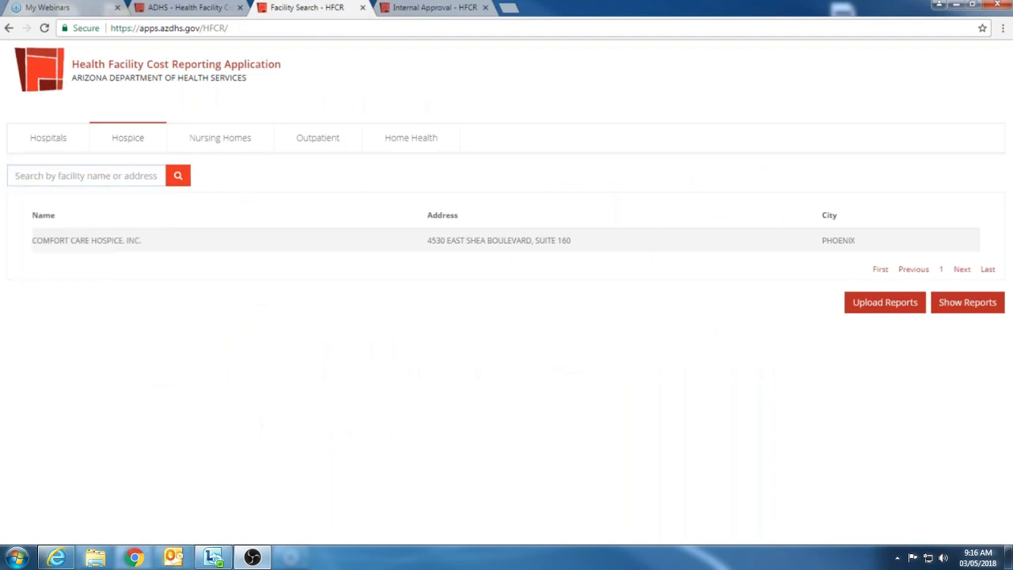
pyautogui.click(182, 180)
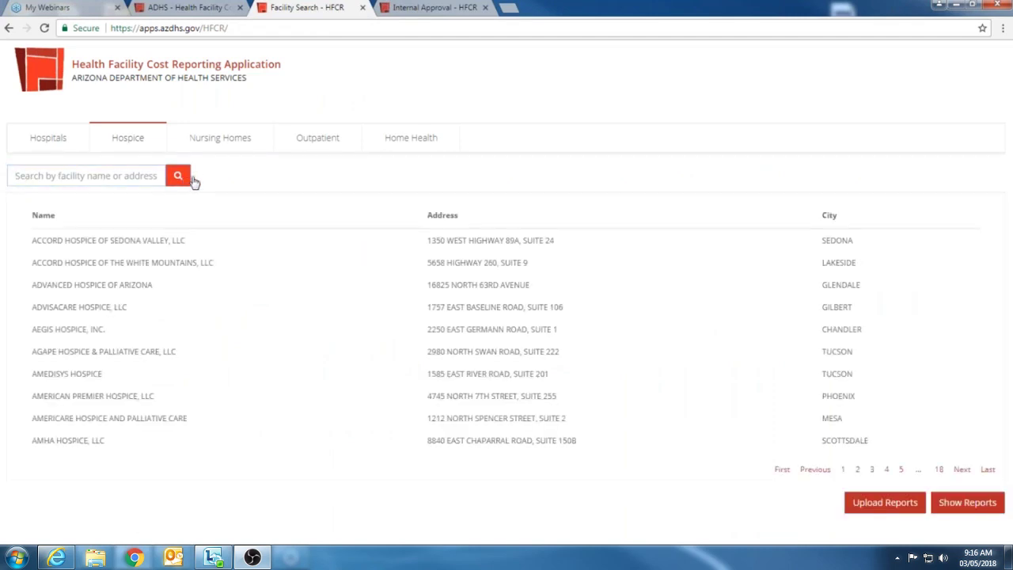
# Step: Page through the hospice list to page 18, then 17, then 14
pyautogui.click(940, 470)
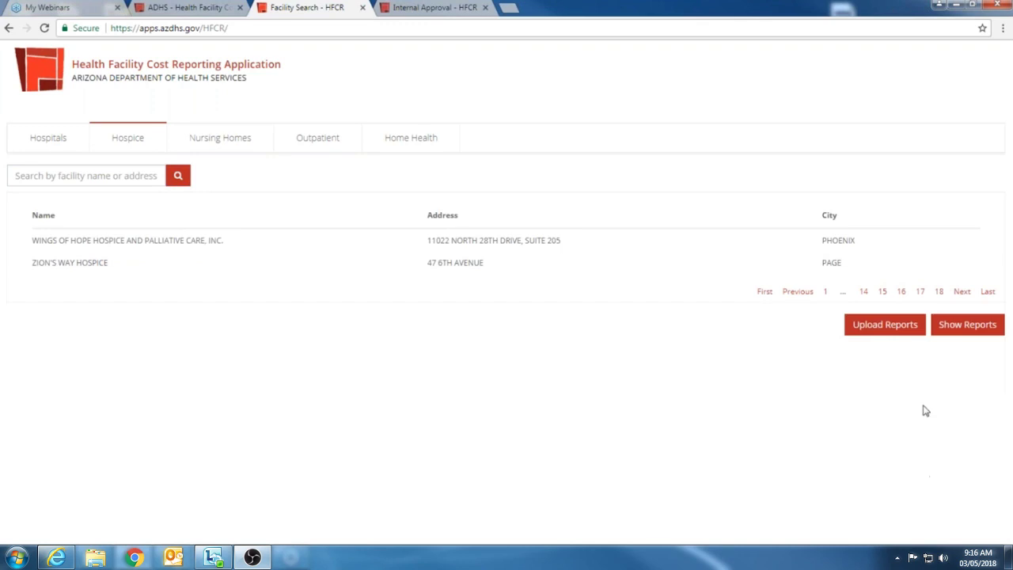
pyautogui.click(922, 292)
pyautogui.click(864, 470)
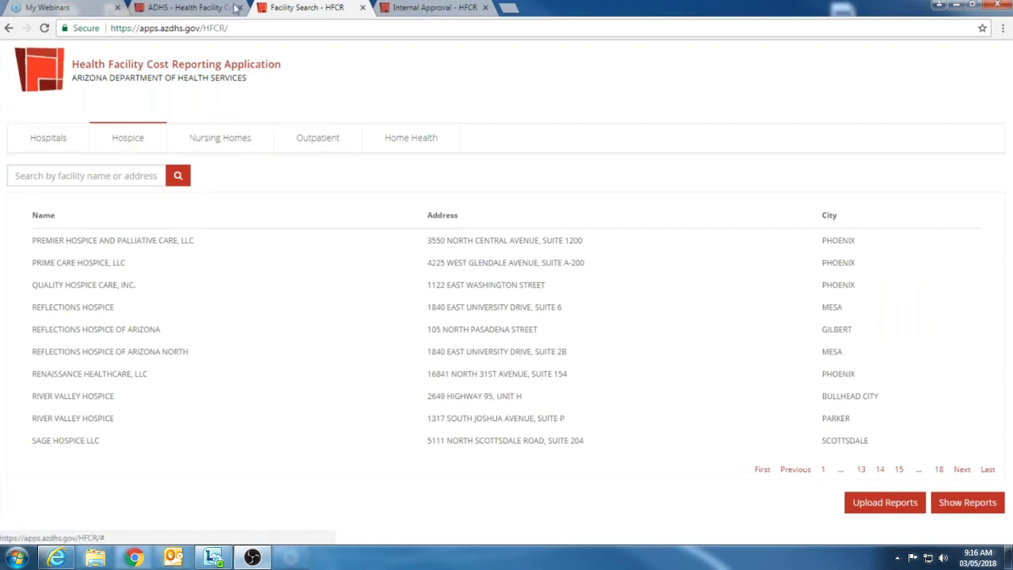
# Step: Open the ADHS Hospital Financial Reporting page and review its AFS, UAR, CDM and attestation requirements
pyautogui.click(177, 9)
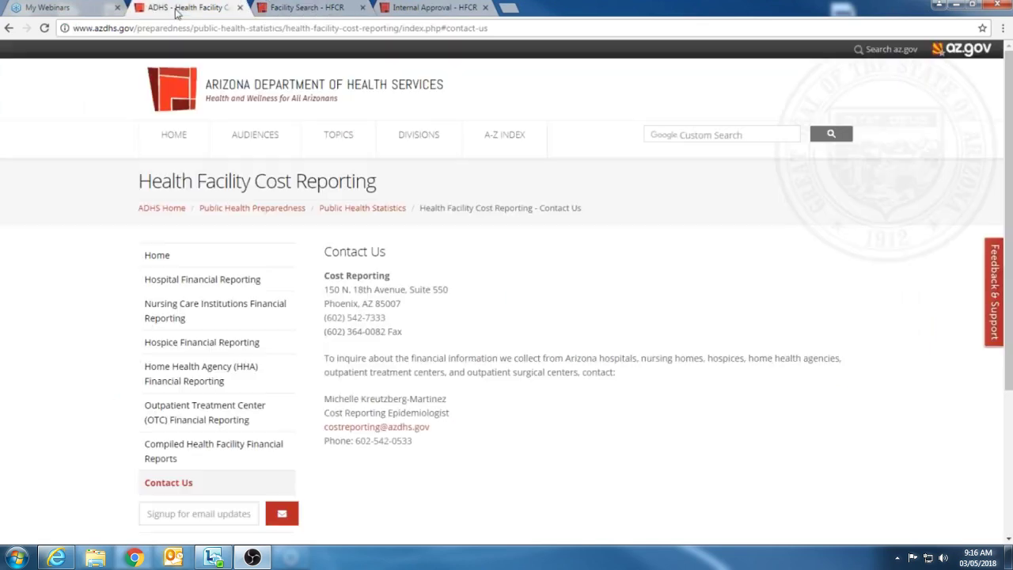
pyautogui.scroll(-2, 831, 41)
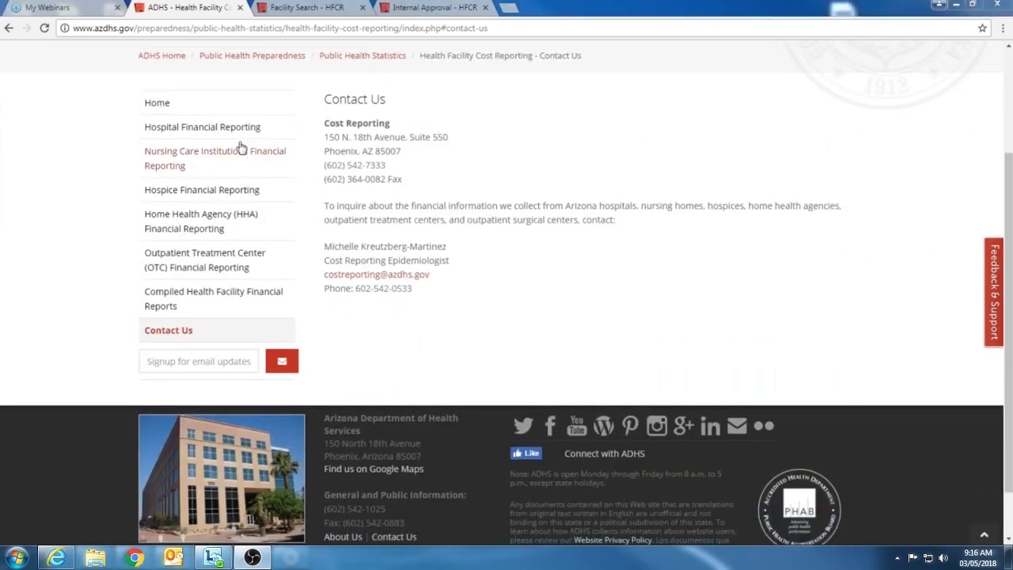
pyautogui.click(230, 128)
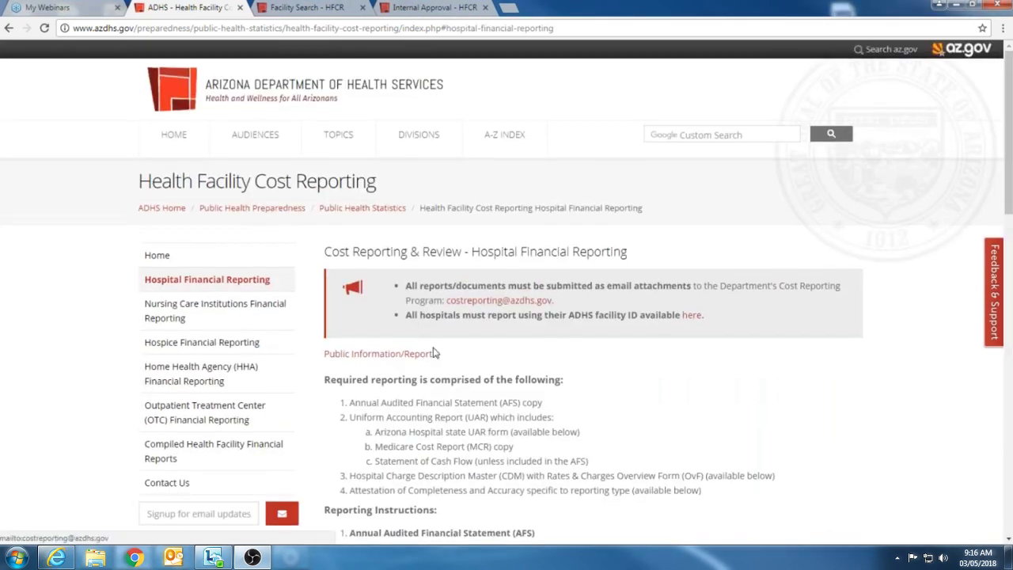
pyautogui.scroll(-3, 536, 356)
pyautogui.scroll(3, 321, 250)
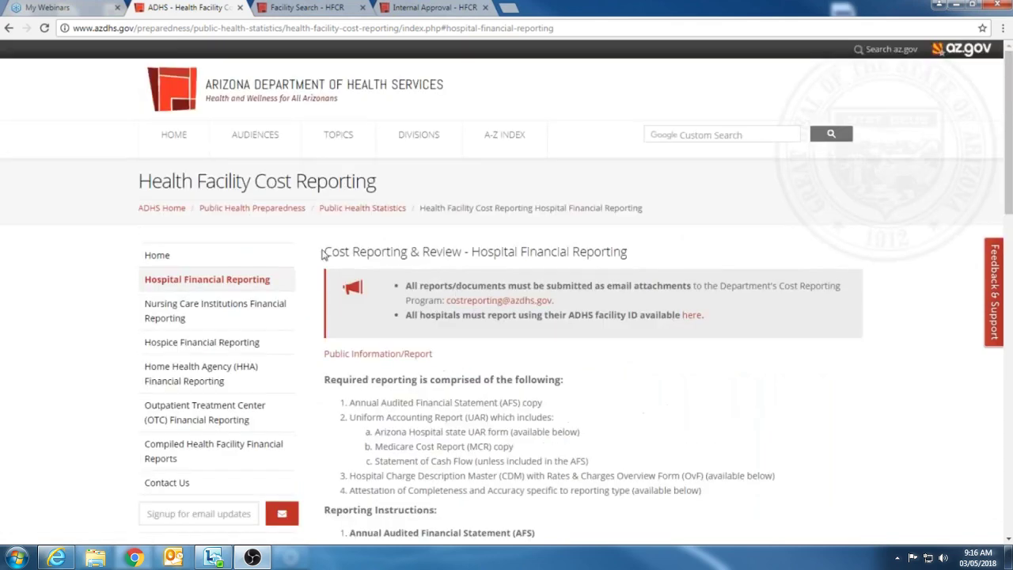
pyautogui.scroll(-9, 482, 330)
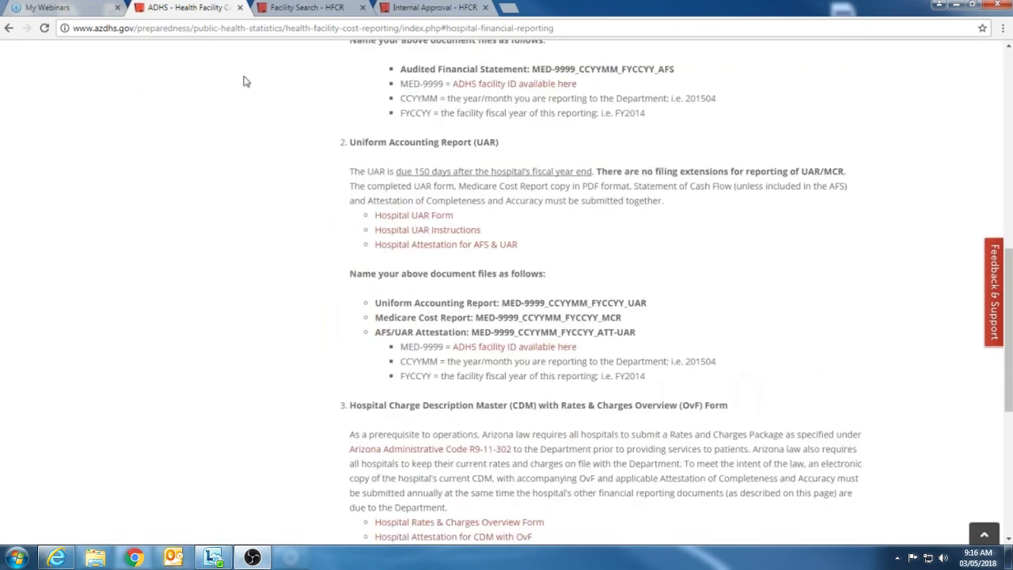
pyautogui.scroll(5, 456, 356)
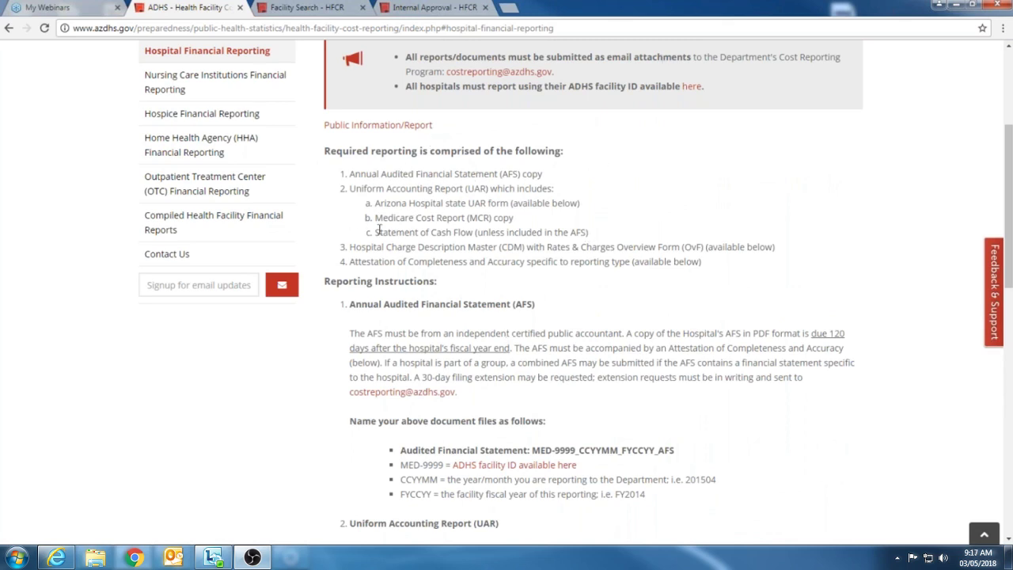
pyautogui.scroll(3, 379, 230)
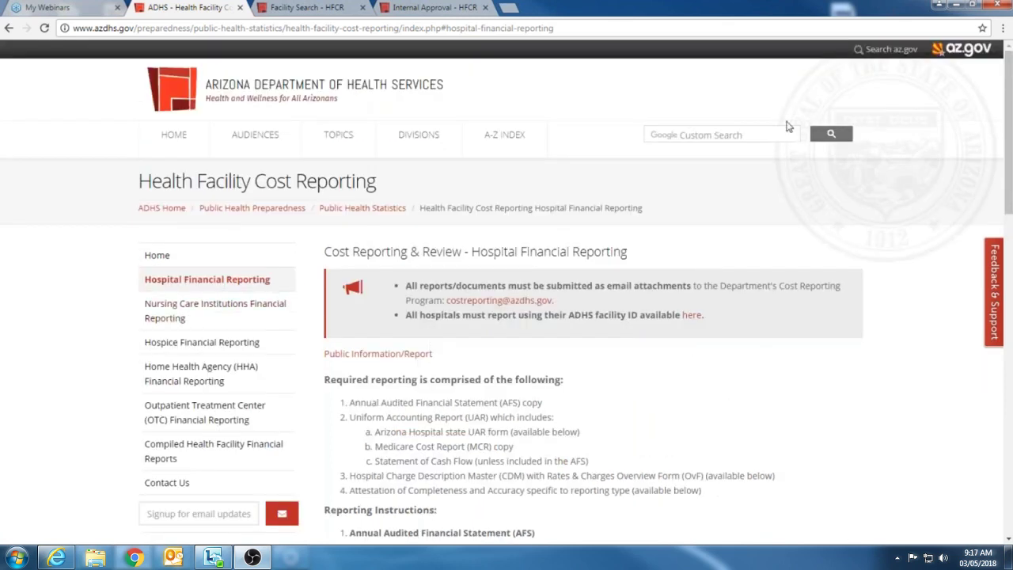